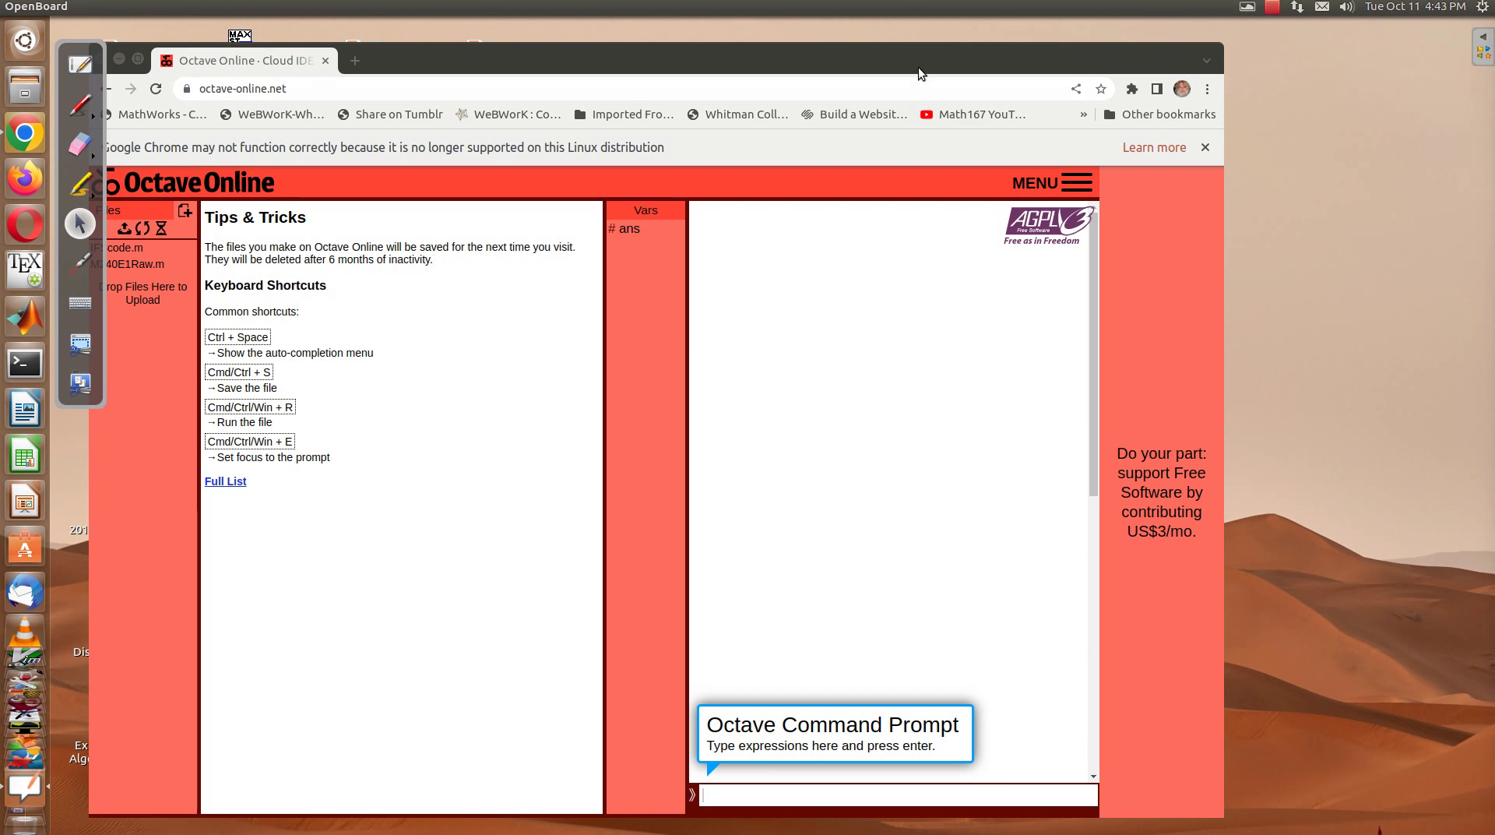
Move the Octave Online browser window up and to the right, then return to the whiteboard.
drag(919, 67, 1017, 51)
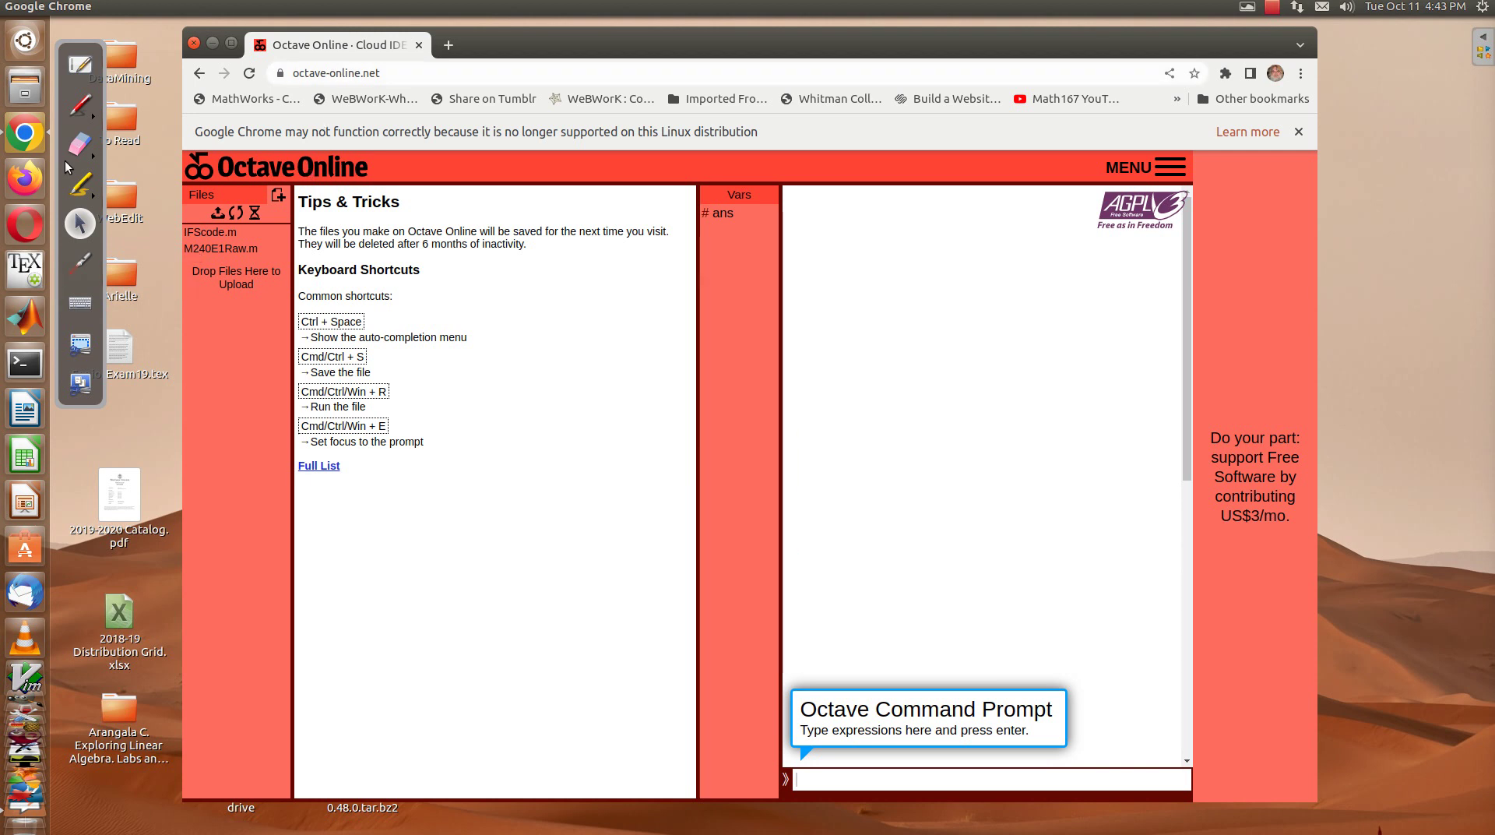
click(88, 67)
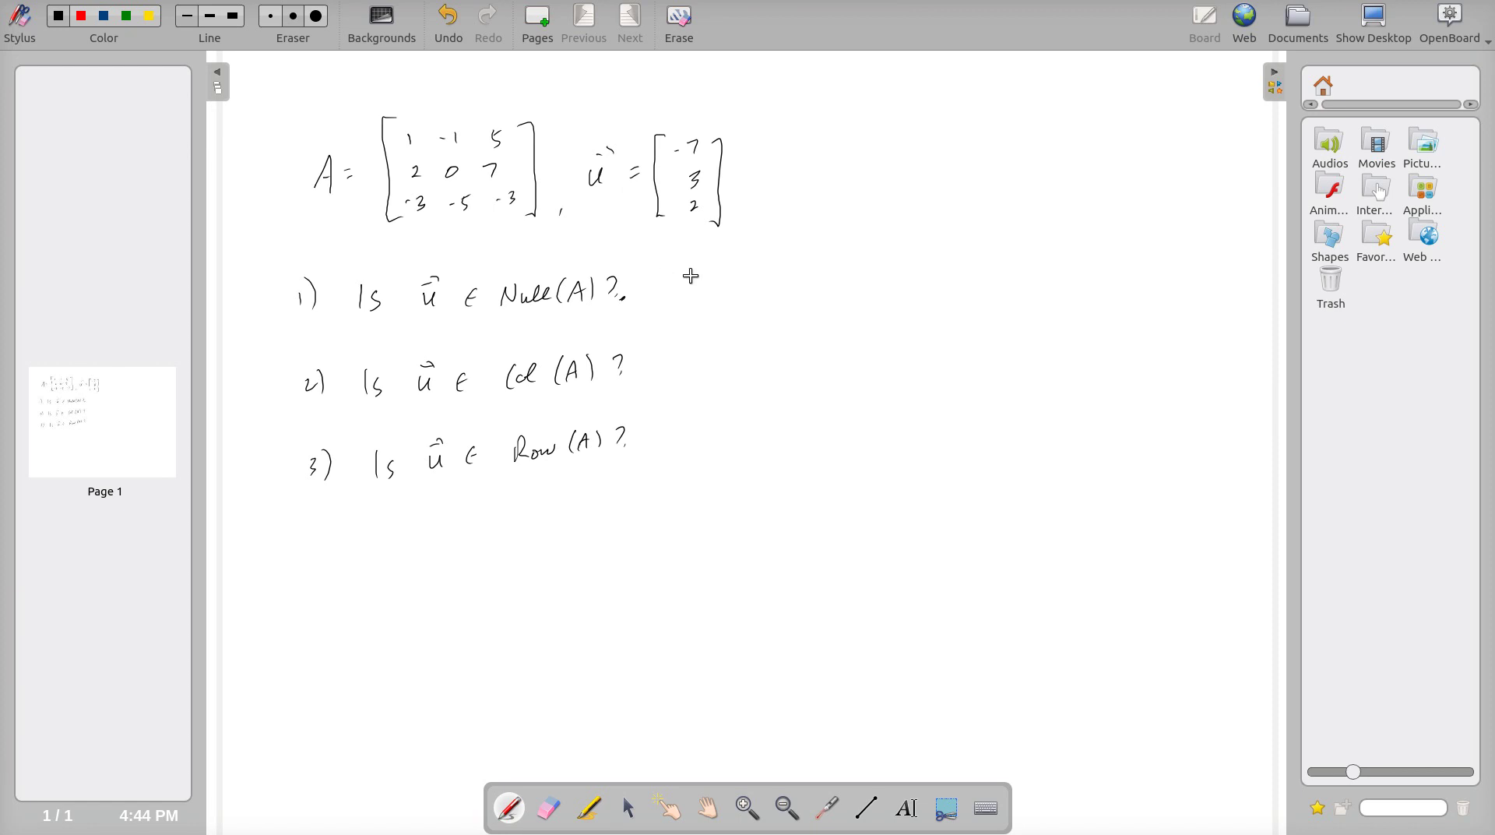
Handwrite "Is Au = 0?" with vector arrows to the right of question 1.
mouse_move(718, 275)
mouse_down()
mouse_move(703, 296)
mouse_move(796, 287)
mouse_move(795, 261)
mouse_move(823, 273)
mouse_up()
drag(811, 281, 889, 272)
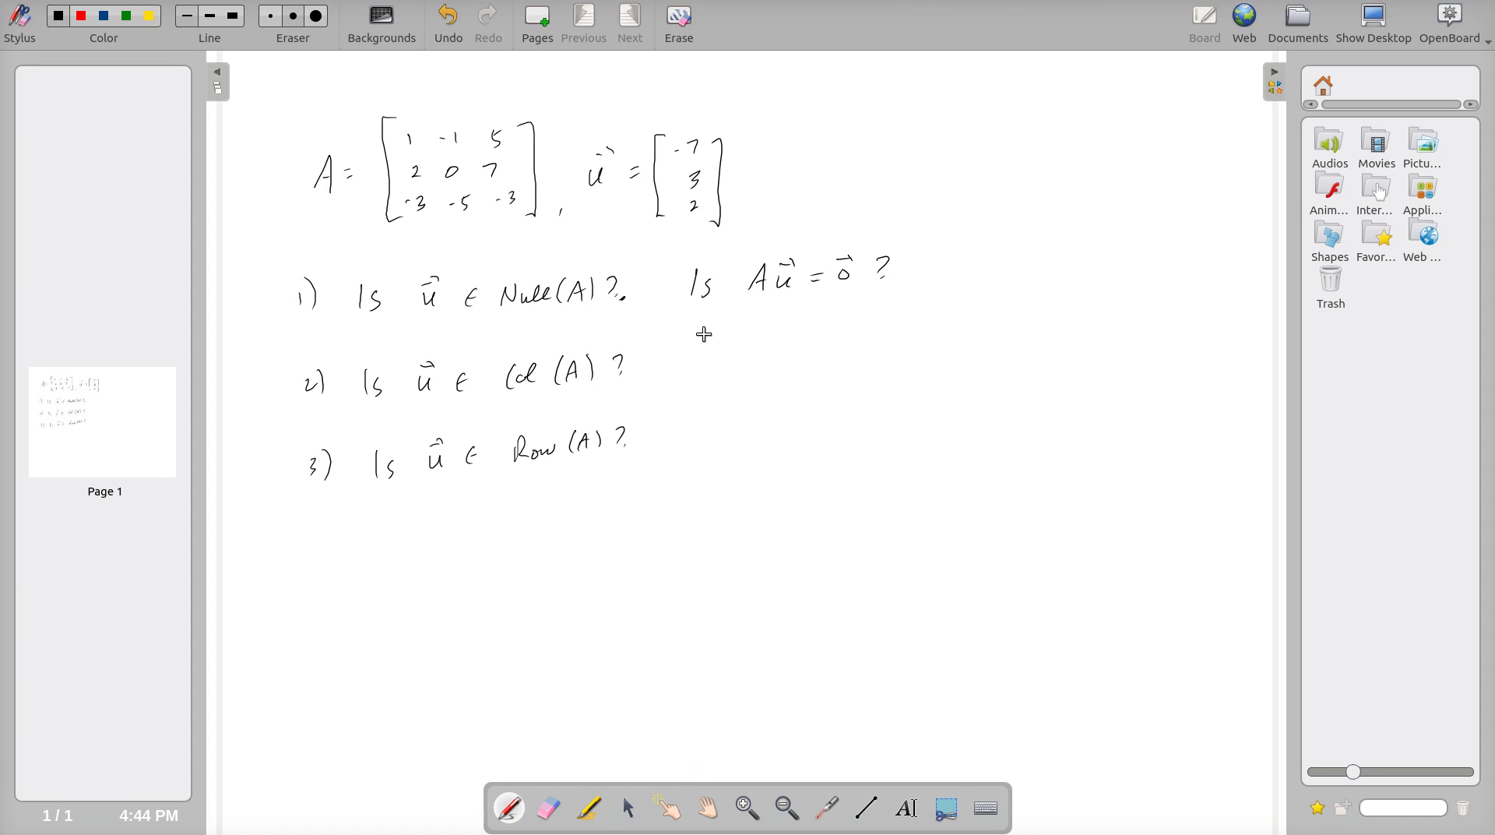
Handwrite "Is there an x s.t. Ax = u" with vector arrows beside question 2.
drag(698, 337, 697, 366)
mouse_move(722, 348)
mouse_down()
mouse_move(710, 362)
mouse_move(889, 358)
mouse_up()
mouse_move(888, 343)
mouse_down()
mouse_move(876, 358)
mouse_move(895, 330)
mouse_move(960, 351)
mouse_up()
click(943, 345)
mouse_move(949, 341)
mouse_down()
mouse_move(1008, 322)
mouse_move(1014, 347)
mouse_up()
drag(1000, 339, 1021, 349)
drag(1020, 331, 1036, 326)
drag(1033, 323, 1068, 339)
drag(1057, 346, 1091, 333)
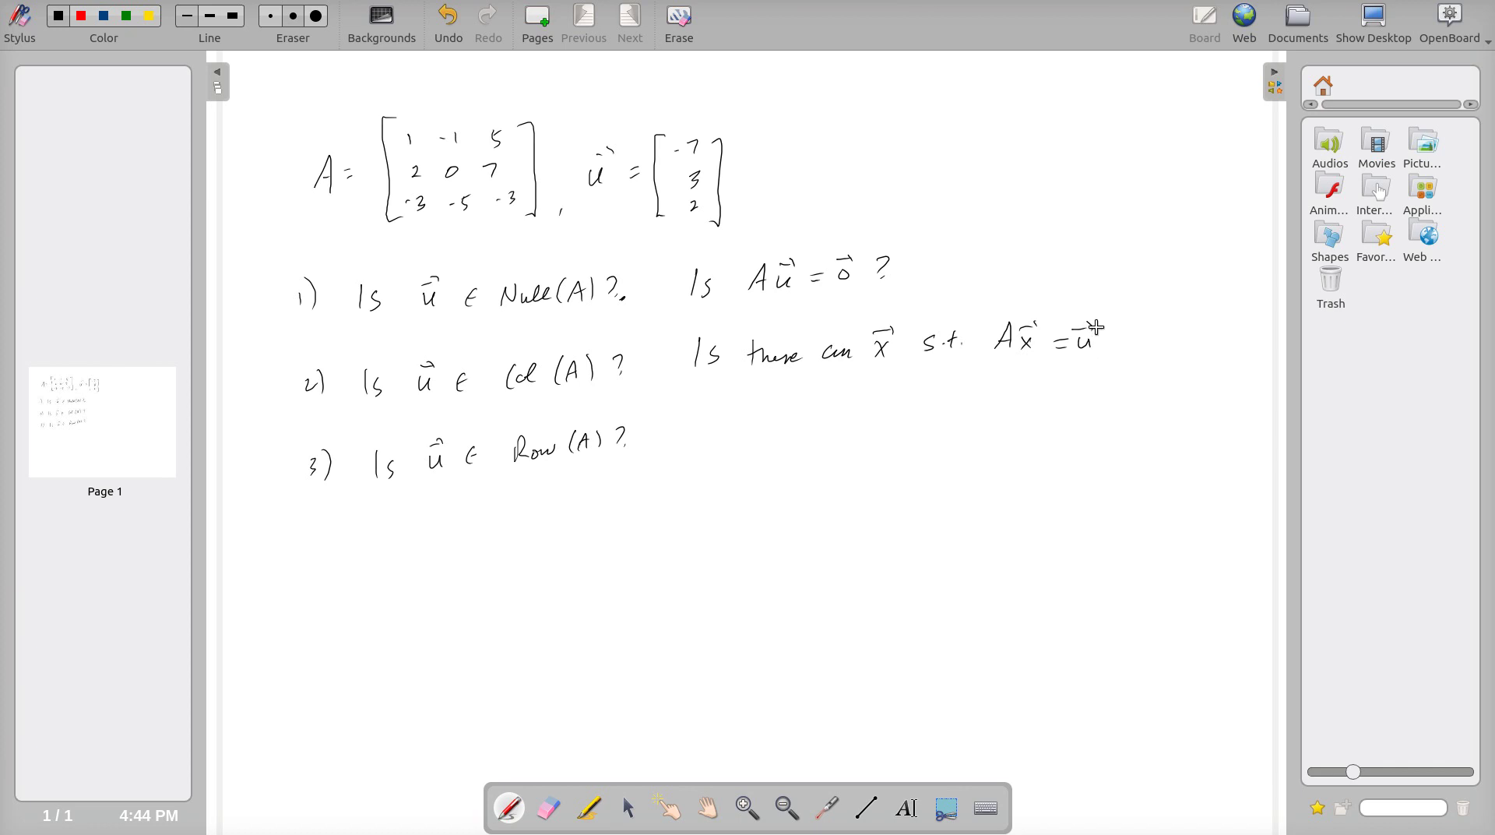
drag(1089, 323, 1091, 331)
Write the augmented matrix [A | u] below it with a "row reduce" arrow.
drag(992, 414, 1010, 413)
mouse_move(995, 403)
mouse_down()
mouse_move(1061, 413)
mouse_move(1063, 387)
mouse_up()
drag(1056, 381, 1079, 400)
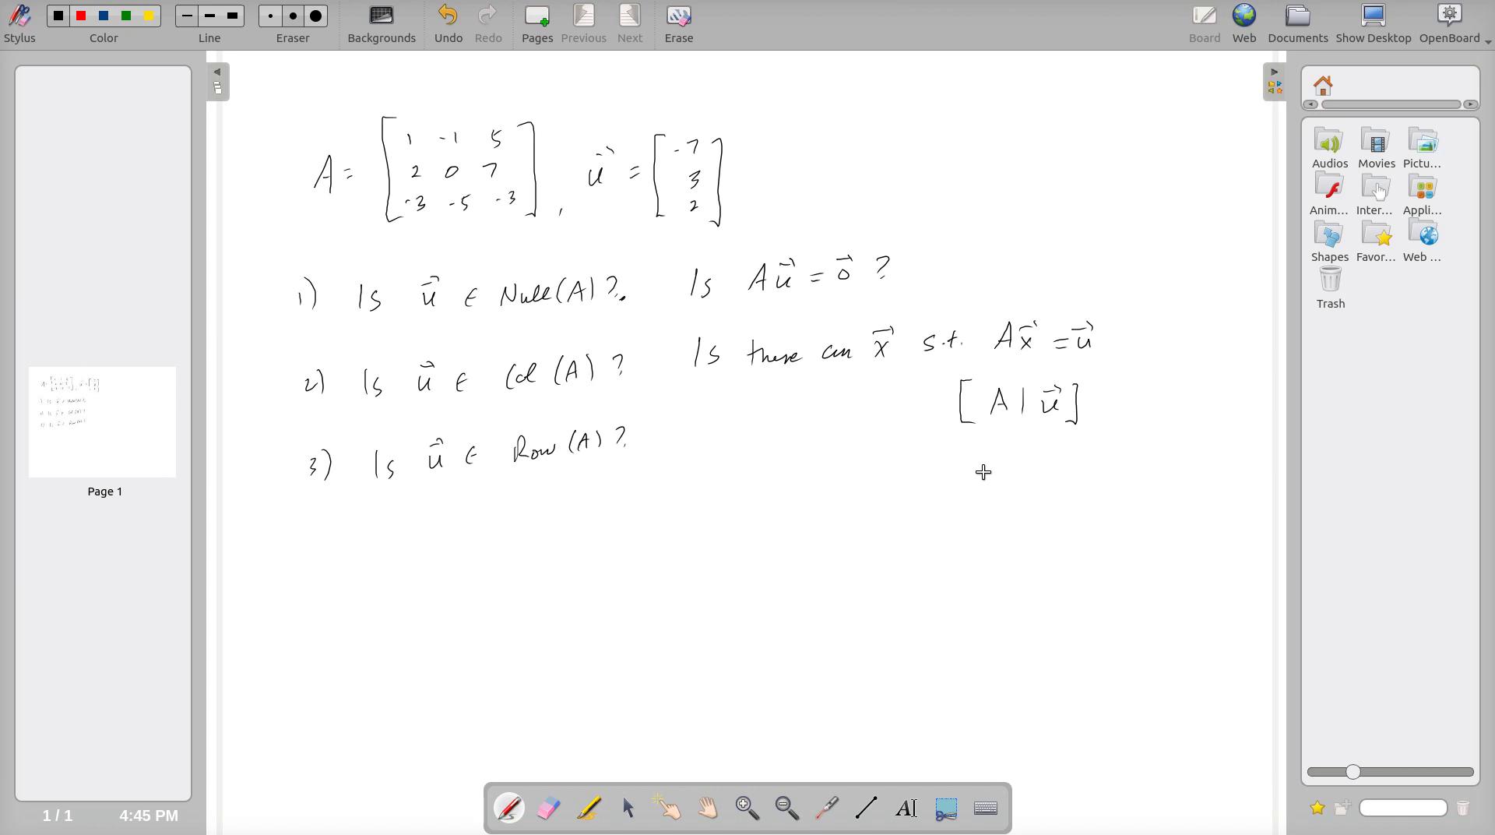
drag(1004, 470, 1004, 447)
mouse_move(998, 456)
mouse_down()
mouse_move(985, 498)
mouse_move(1030, 480)
mouse_move(1004, 507)
mouse_move(1044, 501)
mouse_up()
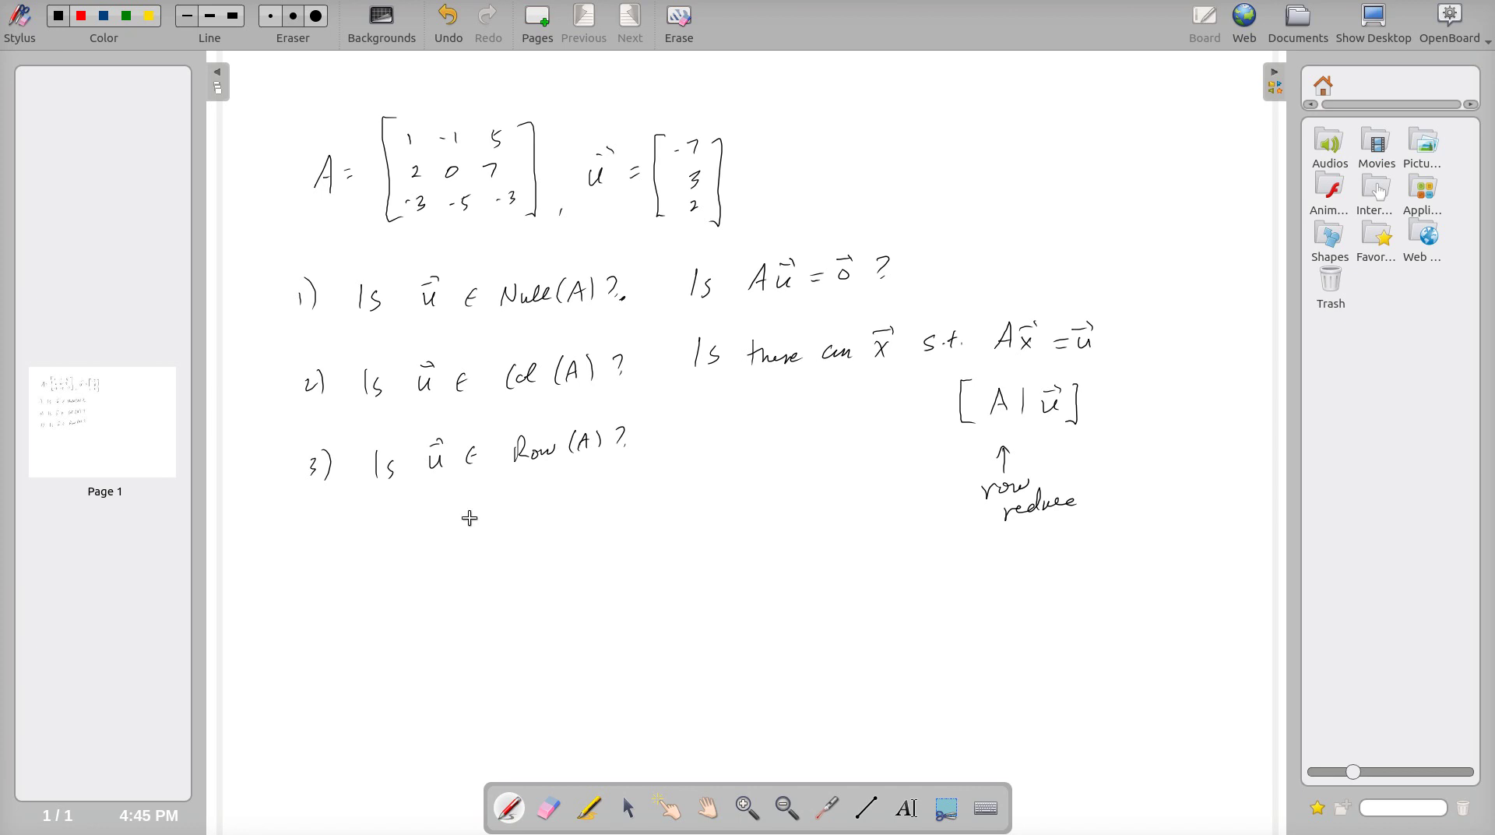
Handwrite "Is there a y s.t. Aᵀy = u" under question 3.
drag(422, 520, 415, 550)
mouse_move(435, 533)
mouse_down()
mouse_move(427, 551)
mouse_move(466, 546)
mouse_up()
mouse_move(459, 535)
mouse_down()
mouse_move(584, 545)
mouse_move(594, 504)
mouse_move(611, 535)
mouse_move(641, 532)
mouse_move(623, 573)
mouse_move(638, 551)
mouse_up()
click(646, 530)
mouse_move(634, 553)
mouse_down()
mouse_move(651, 588)
mouse_move(660, 550)
mouse_up()
drag(656, 547, 691, 564)
mouse_move(675, 574)
mouse_down()
mouse_move(717, 573)
mouse_move(719, 544)
mouse_up()
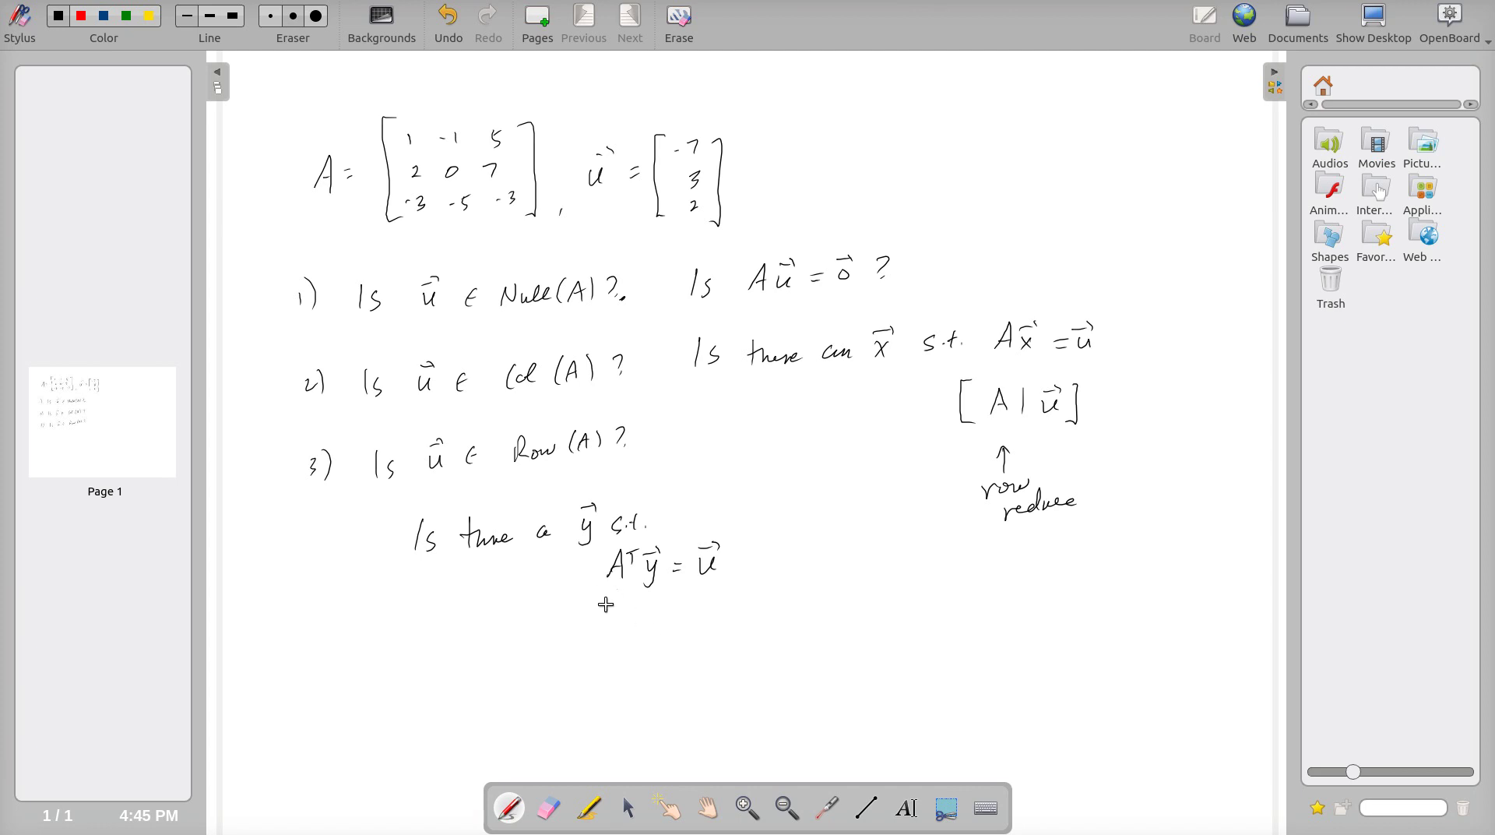
Underline the equation and add [Aᵀ | u] with a "row reduce" arrow.
mouse_move(594, 598)
mouse_down()
mouse_move(701, 594)
mouse_move(647, 612)
mouse_up()
mouse_move(732, 604)
mouse_down()
mouse_move(710, 653)
mouse_move(742, 627)
mouse_move(750, 644)
mouse_move(764, 621)
mouse_move(789, 647)
mouse_move(819, 630)
mouse_move(837, 654)
mouse_up()
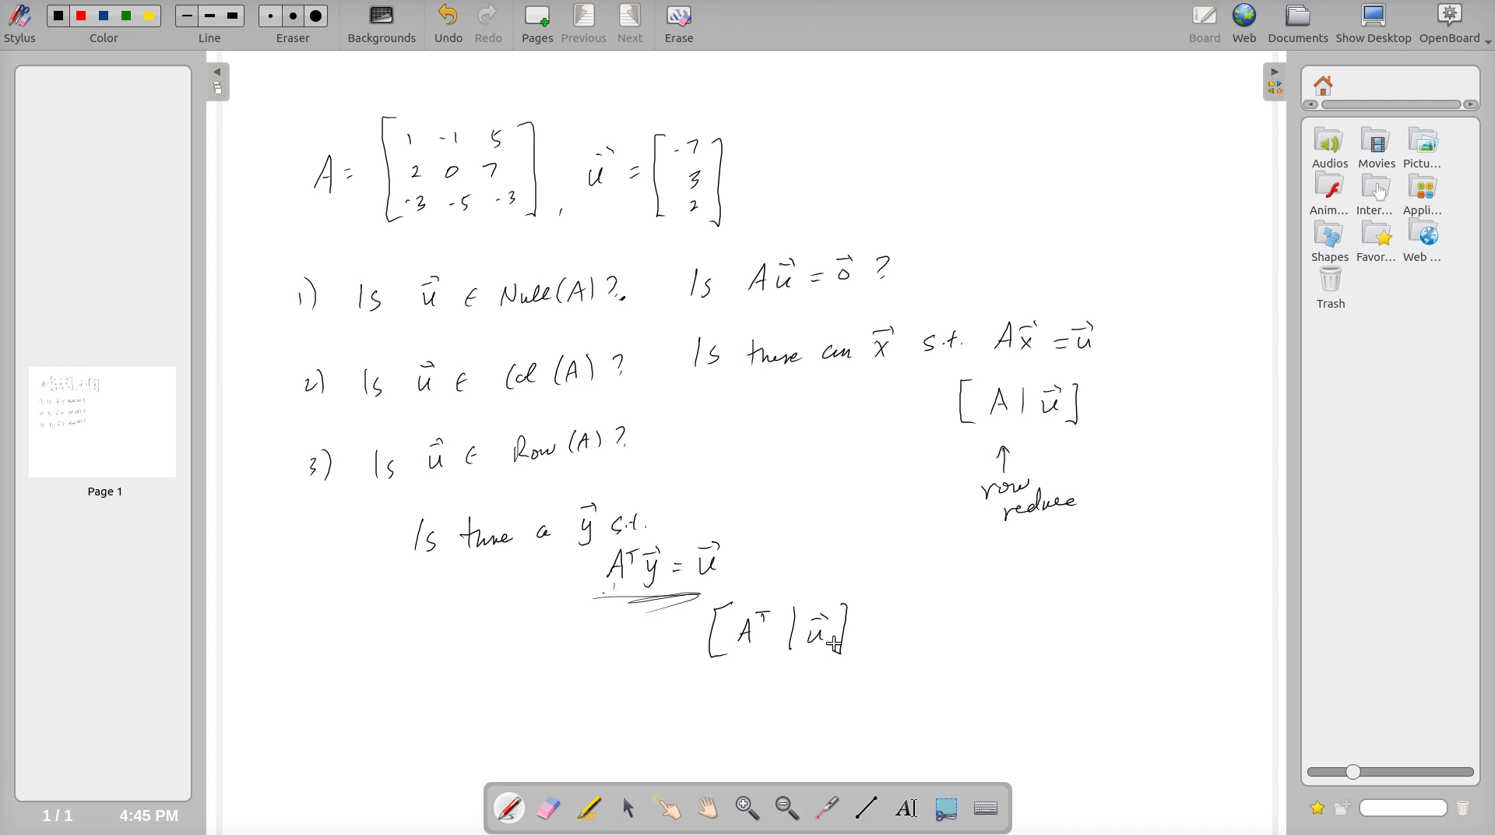
mouse_move(781, 691)
mouse_down()
mouse_move(778, 671)
mouse_move(850, 689)
mouse_move(953, 660)
mouse_up()
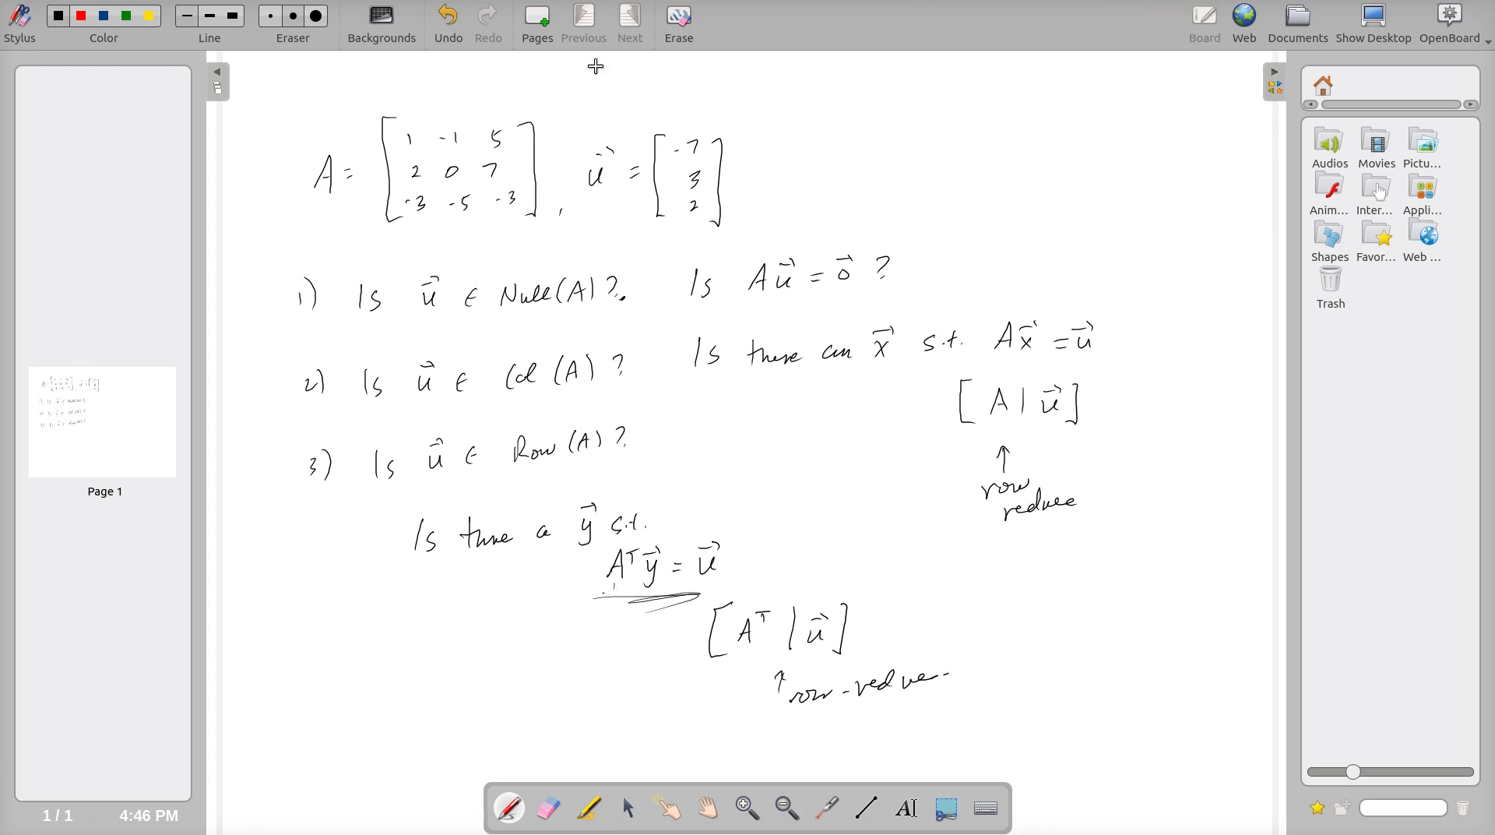
Hide the OpenBoard whiteboard and launch MATLAB from the dock.
click(1377, 28)
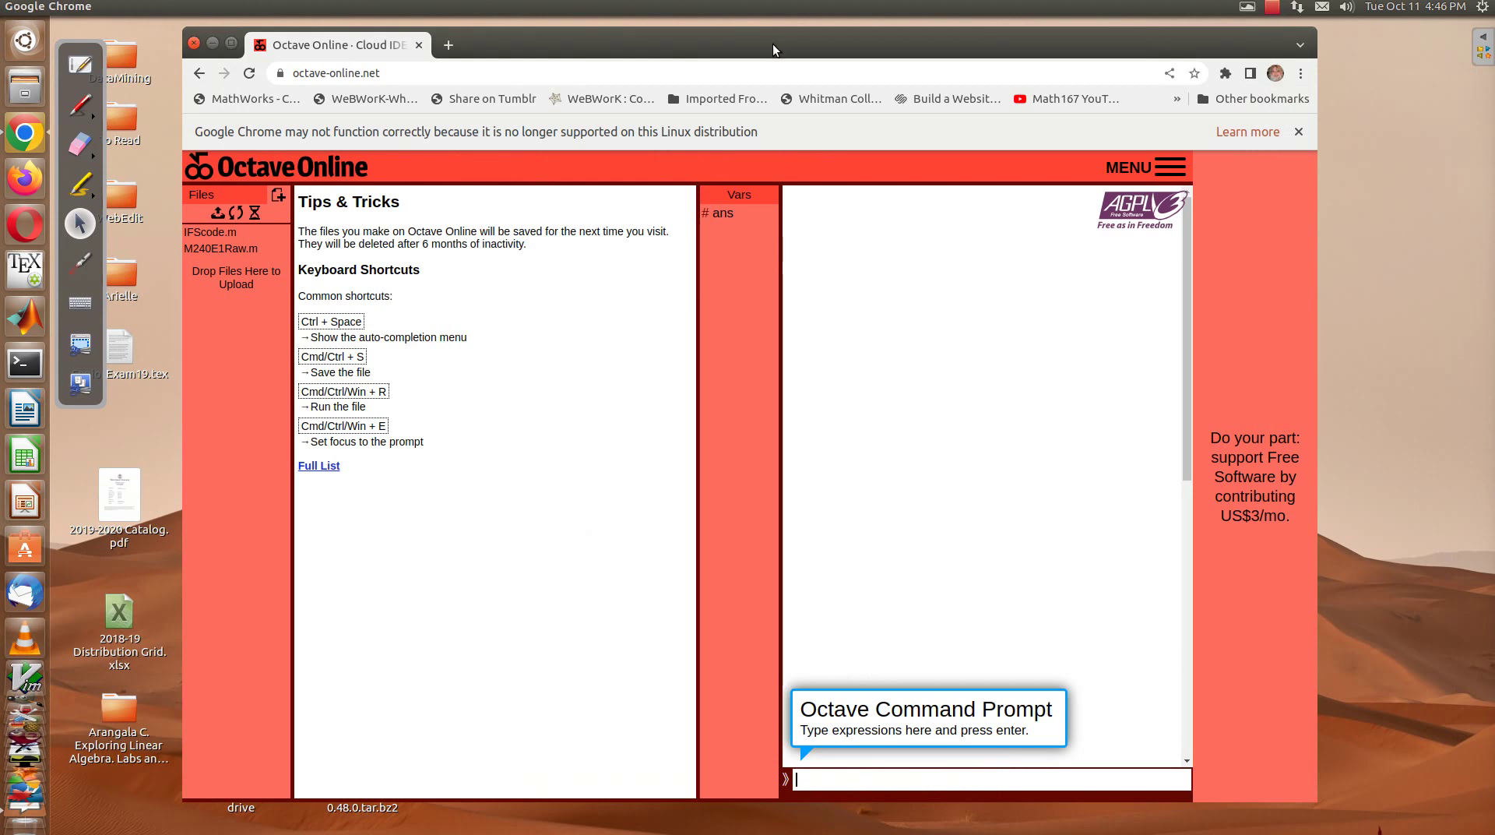
click(15, 320)
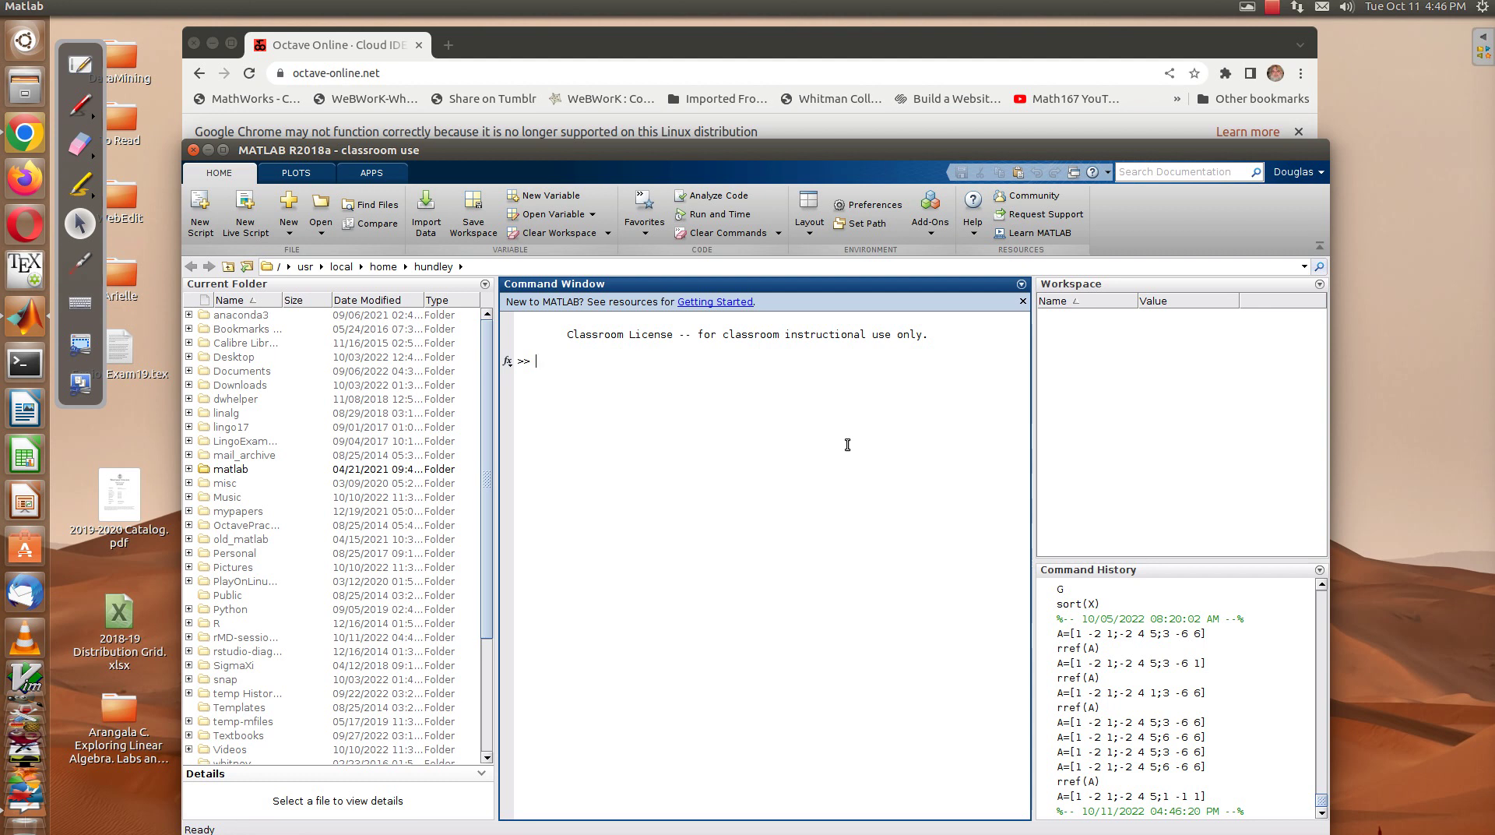
text(A=[ 1 -1 5;2 0 7;-3 -5 -3]; u=[-7;3;2];)
Run the line defining A and u, then display A and u.
key(Return)
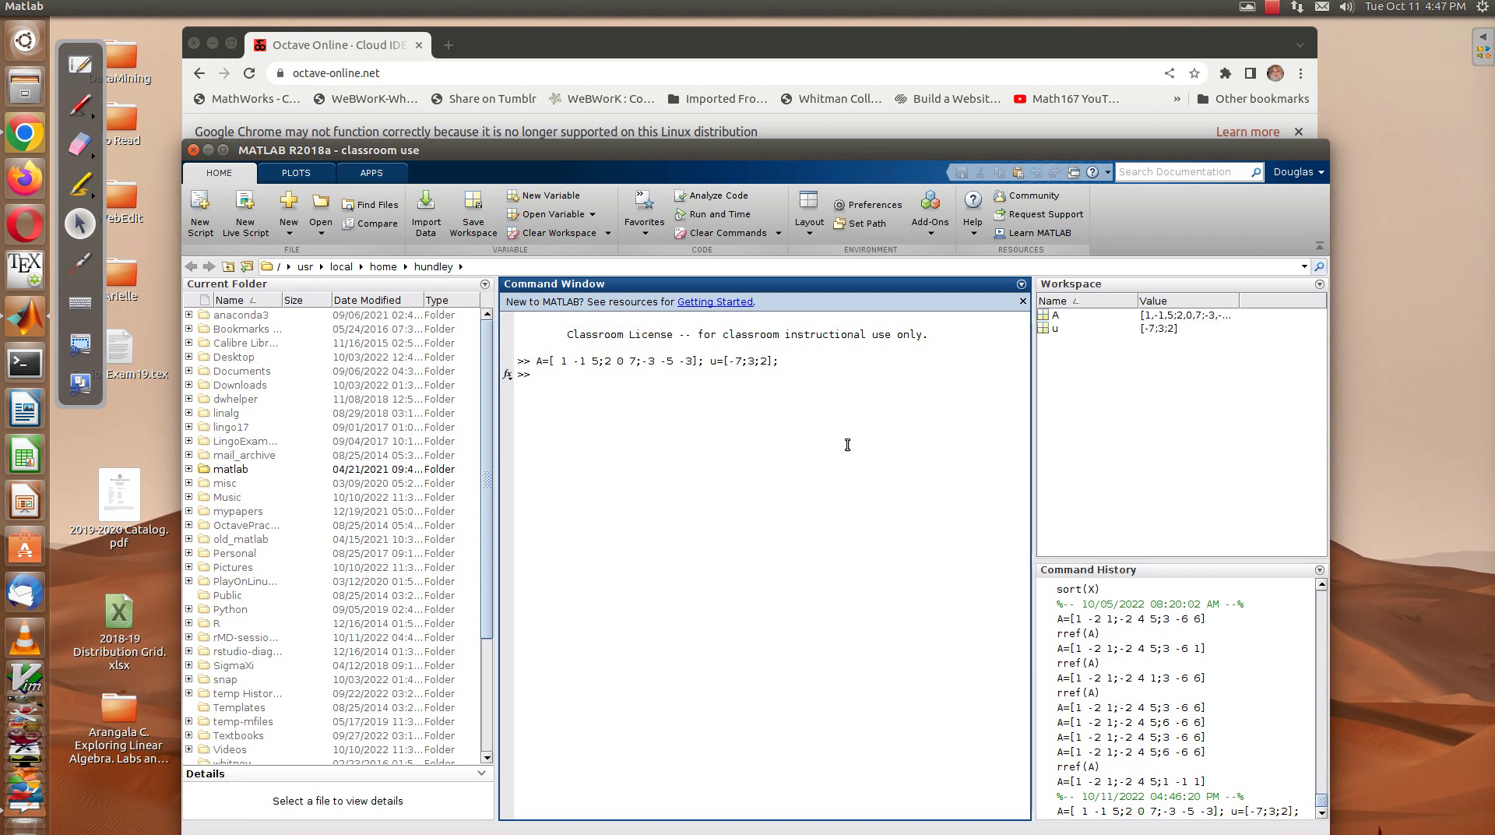
text(A)
key(Return)
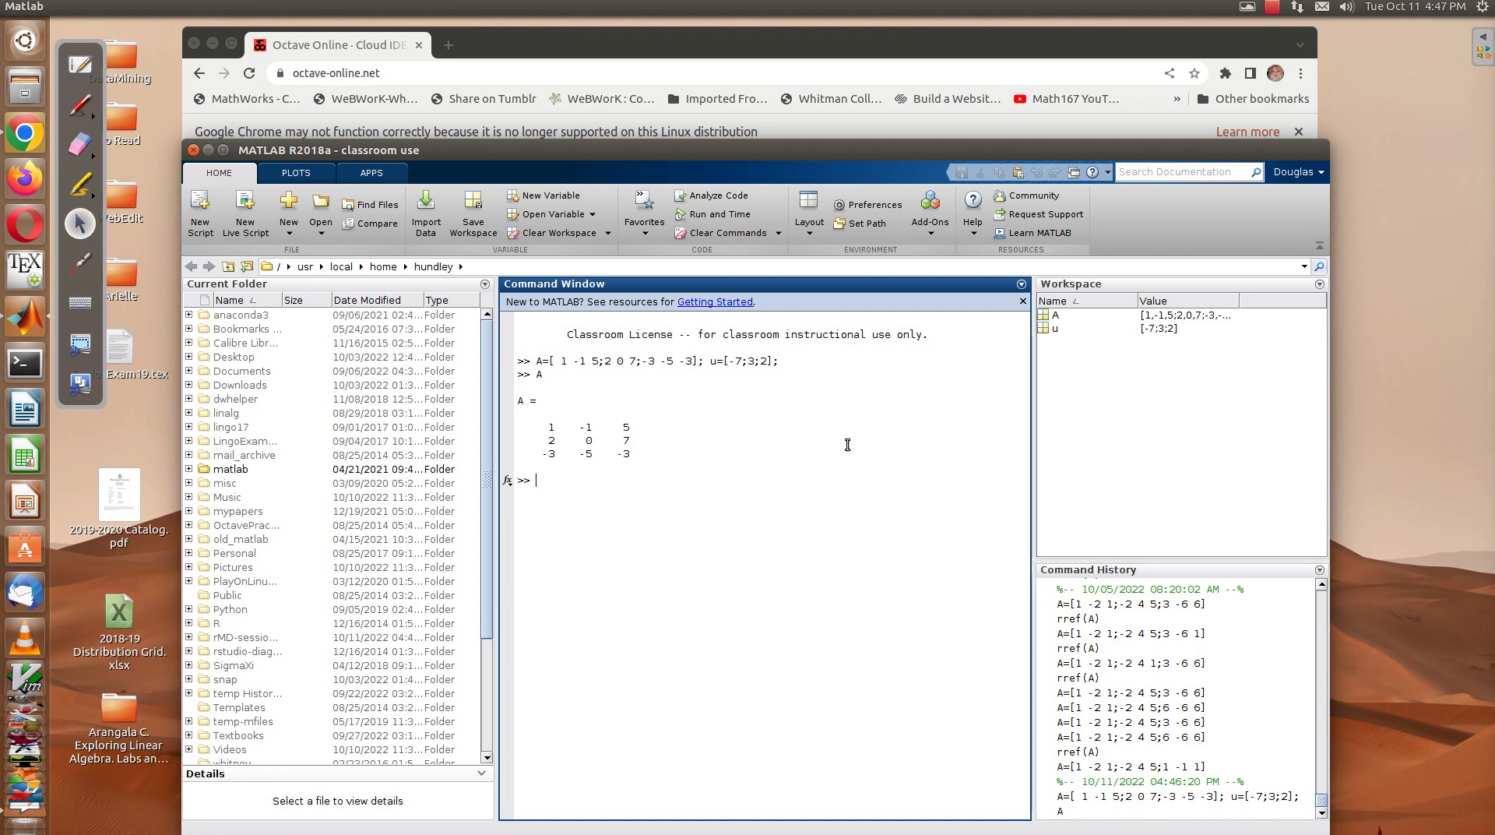
text(u)
key(Return)
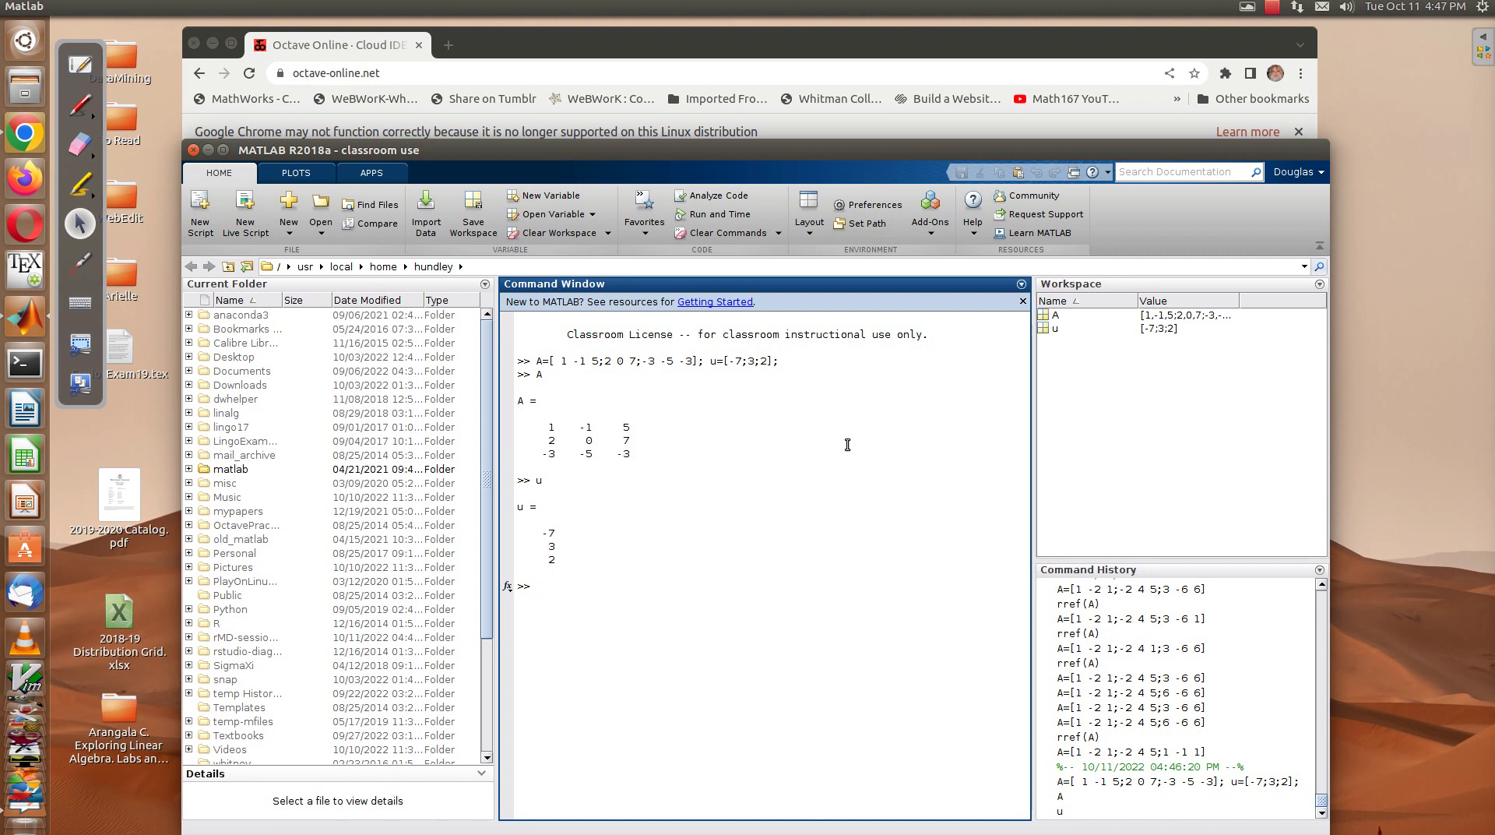
Add the comment '% Is u in the null(A)?' and compute A*u, giving [0;0;0].
text(% Is u in the null(A)?)
key(Return)
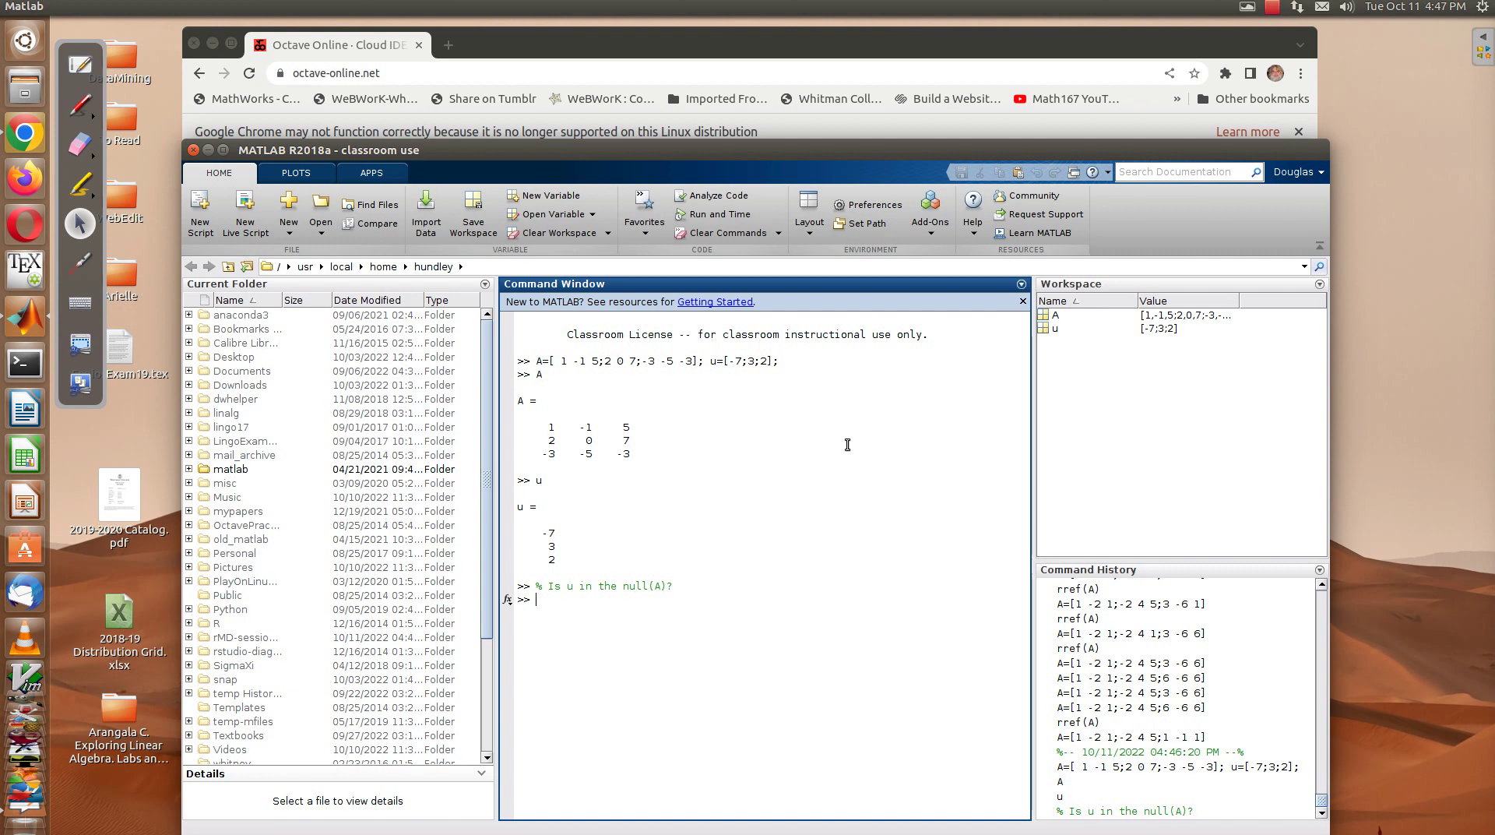
text(A*u)
key(Return)
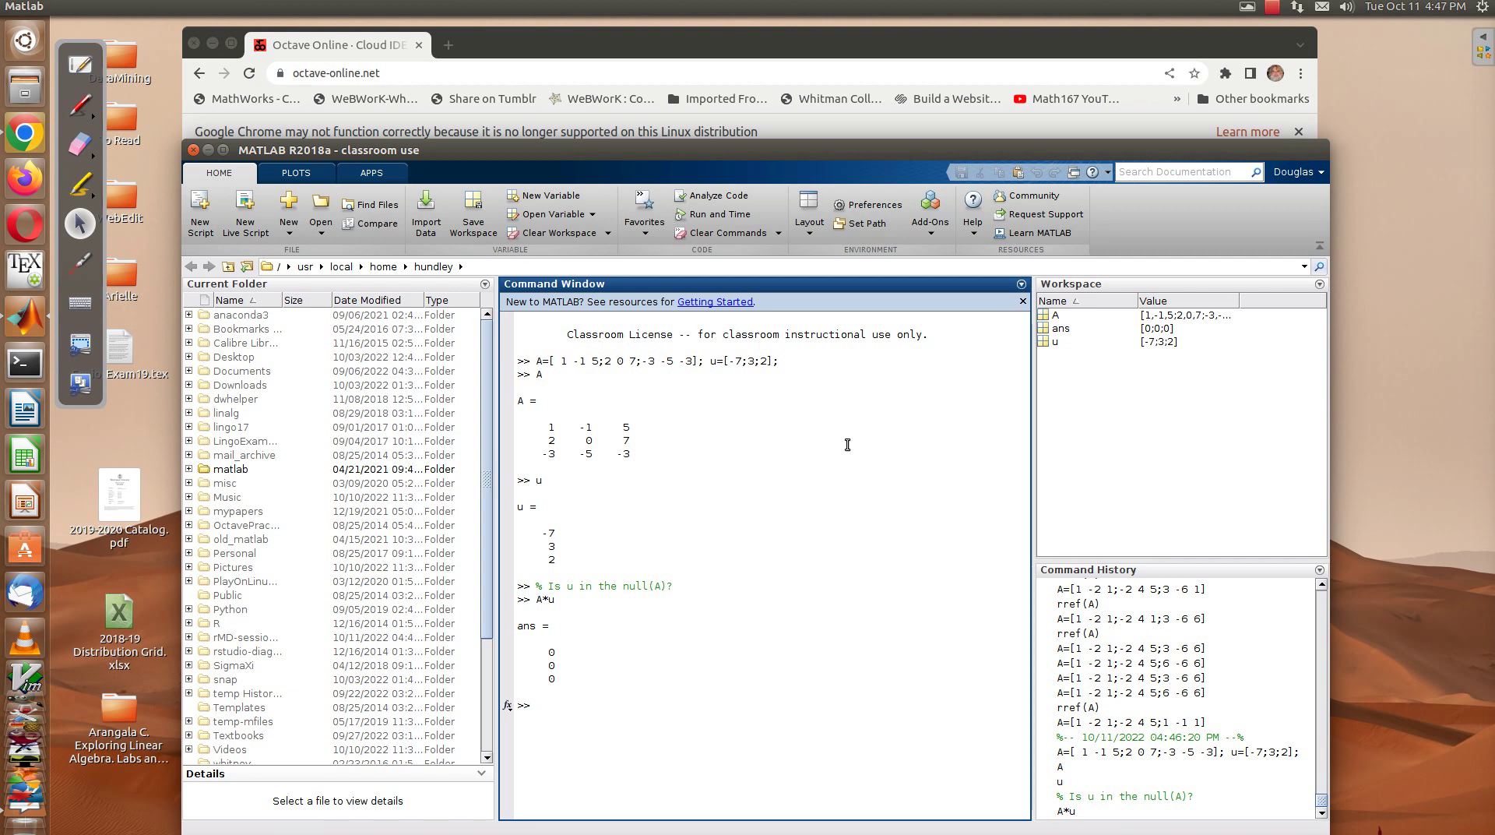
text(B=[ A u ])
Build B = [A u] and compute rref(B).
key(Return)
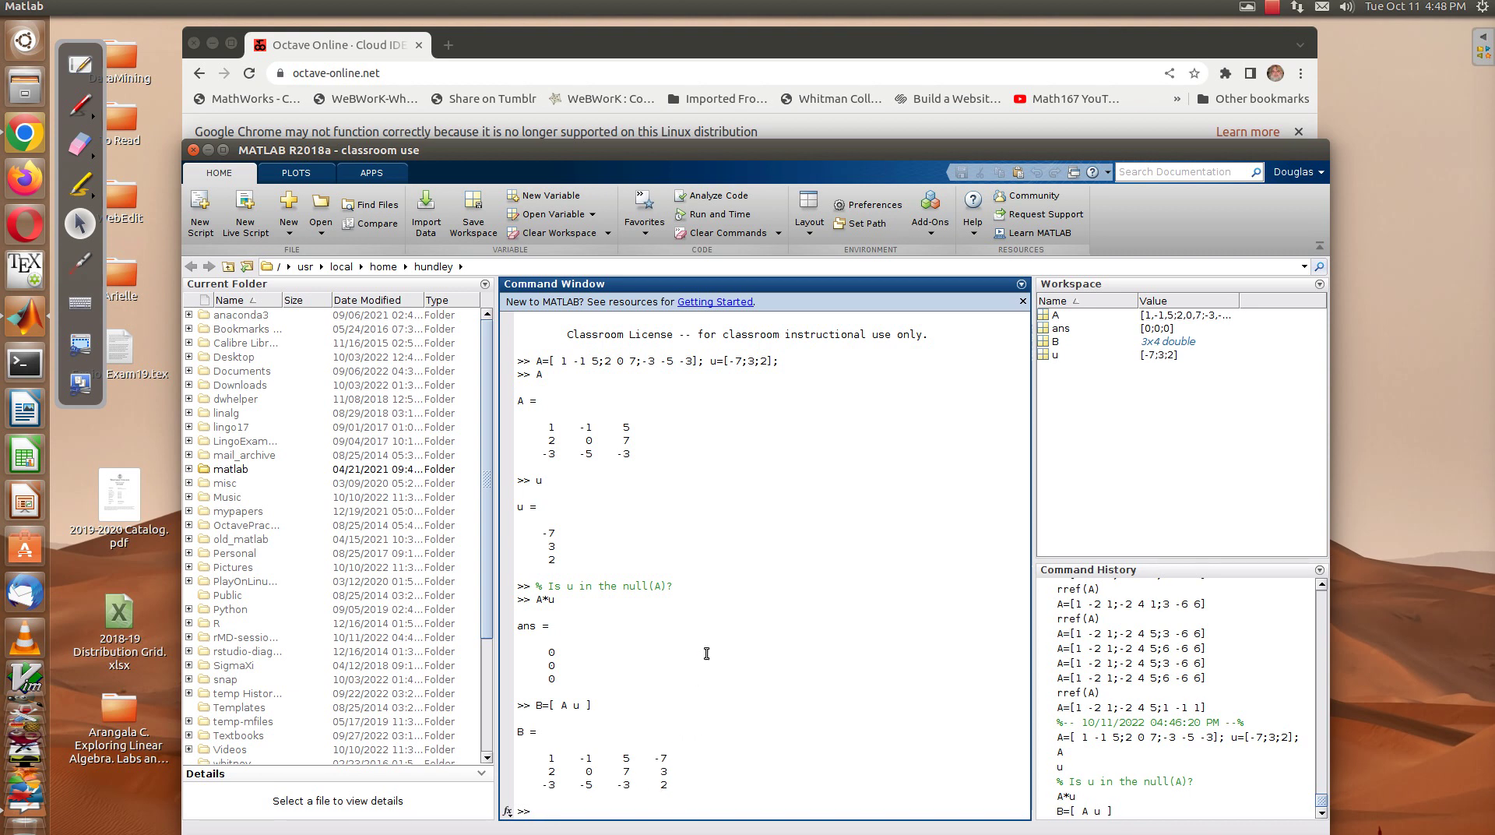
text(rref(B))
key(Return)
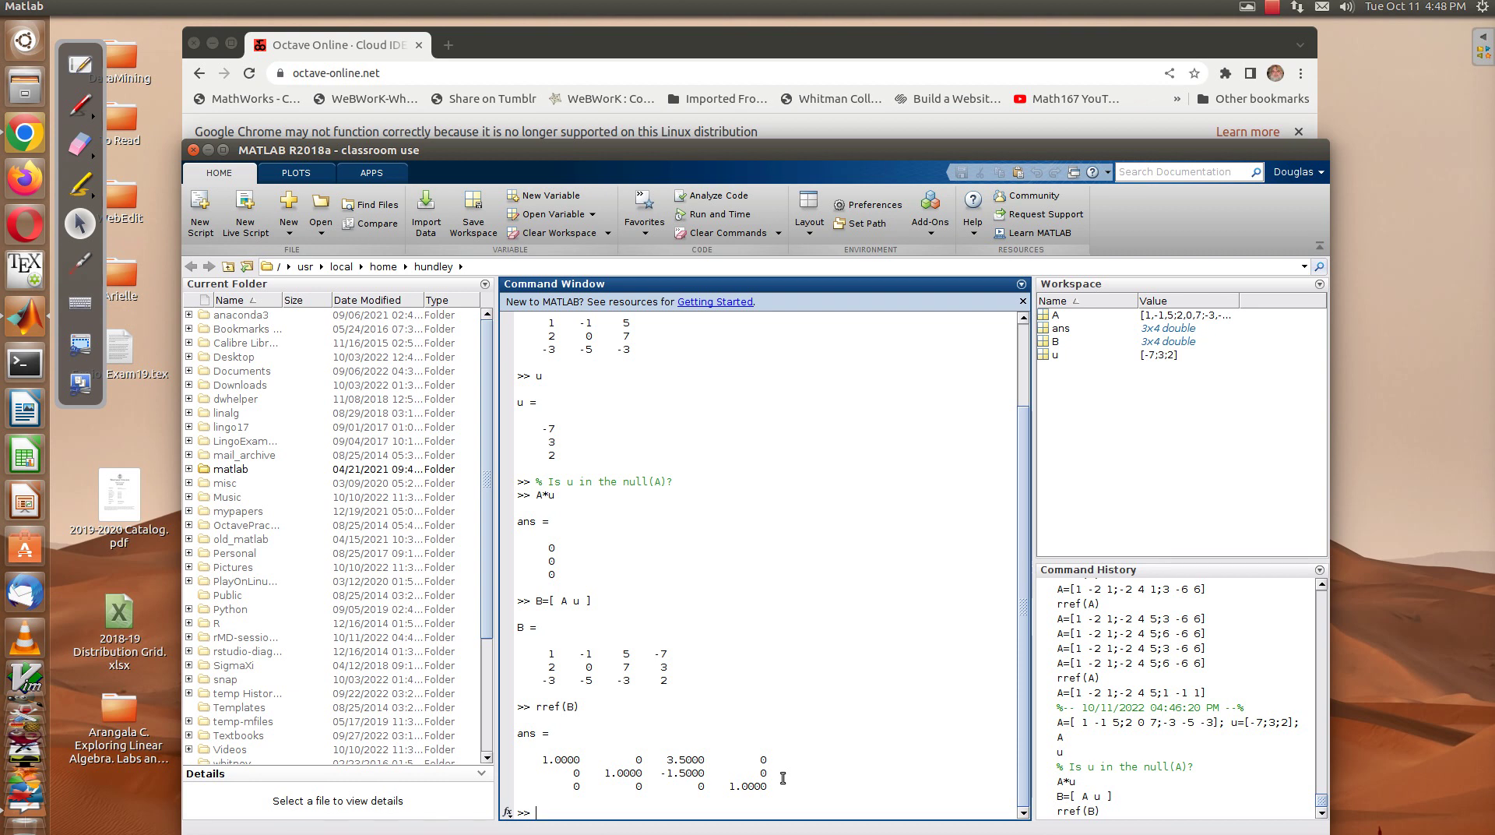
Build B = [A' u] and compute rref(B), which ends in row [0 0 0 1].
text(B=[ A)
text(' u ])
key(Return)
text(rr)
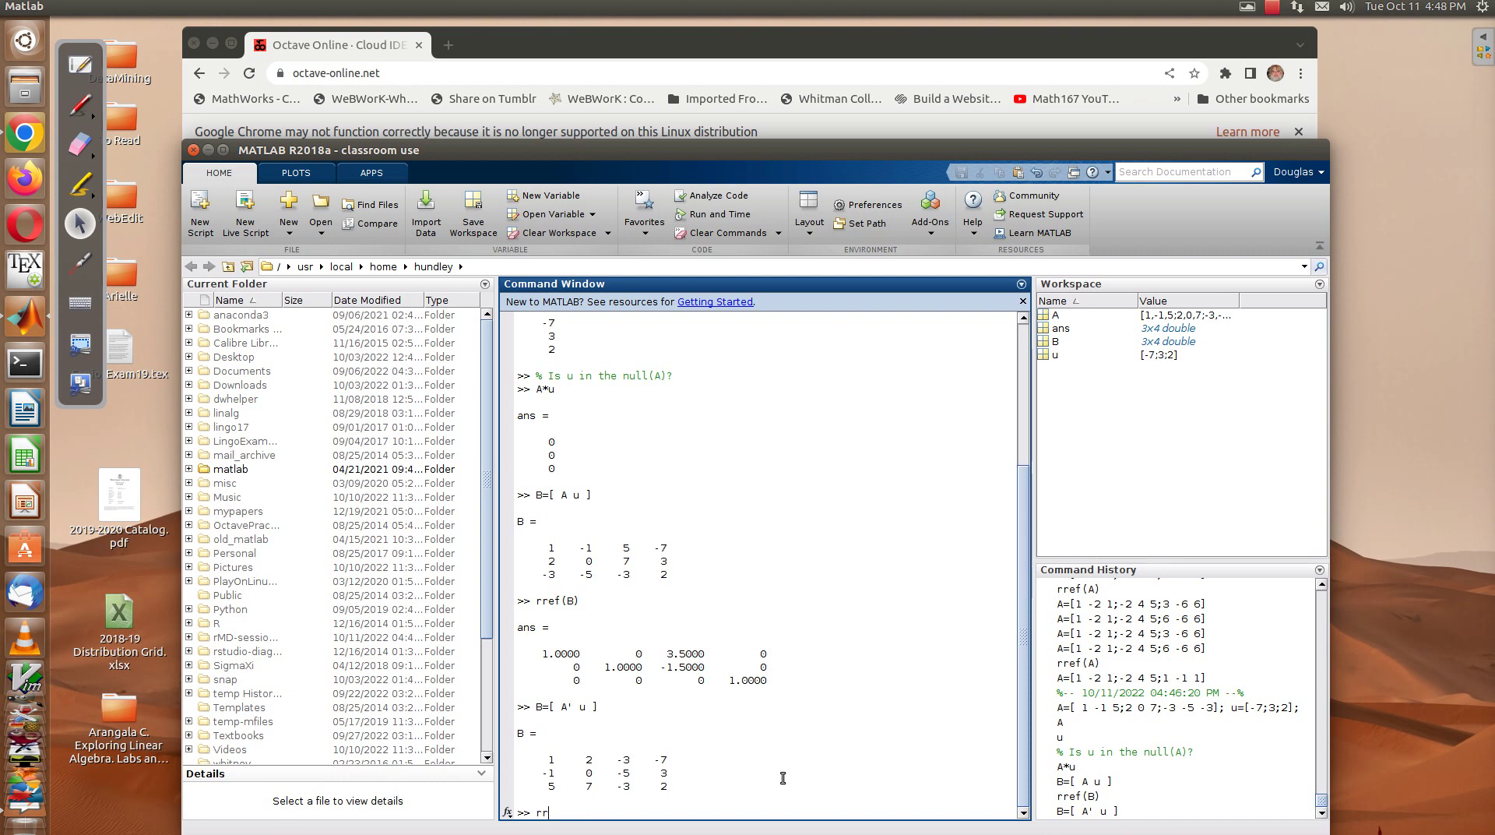
text(ef(B))
key(Return)
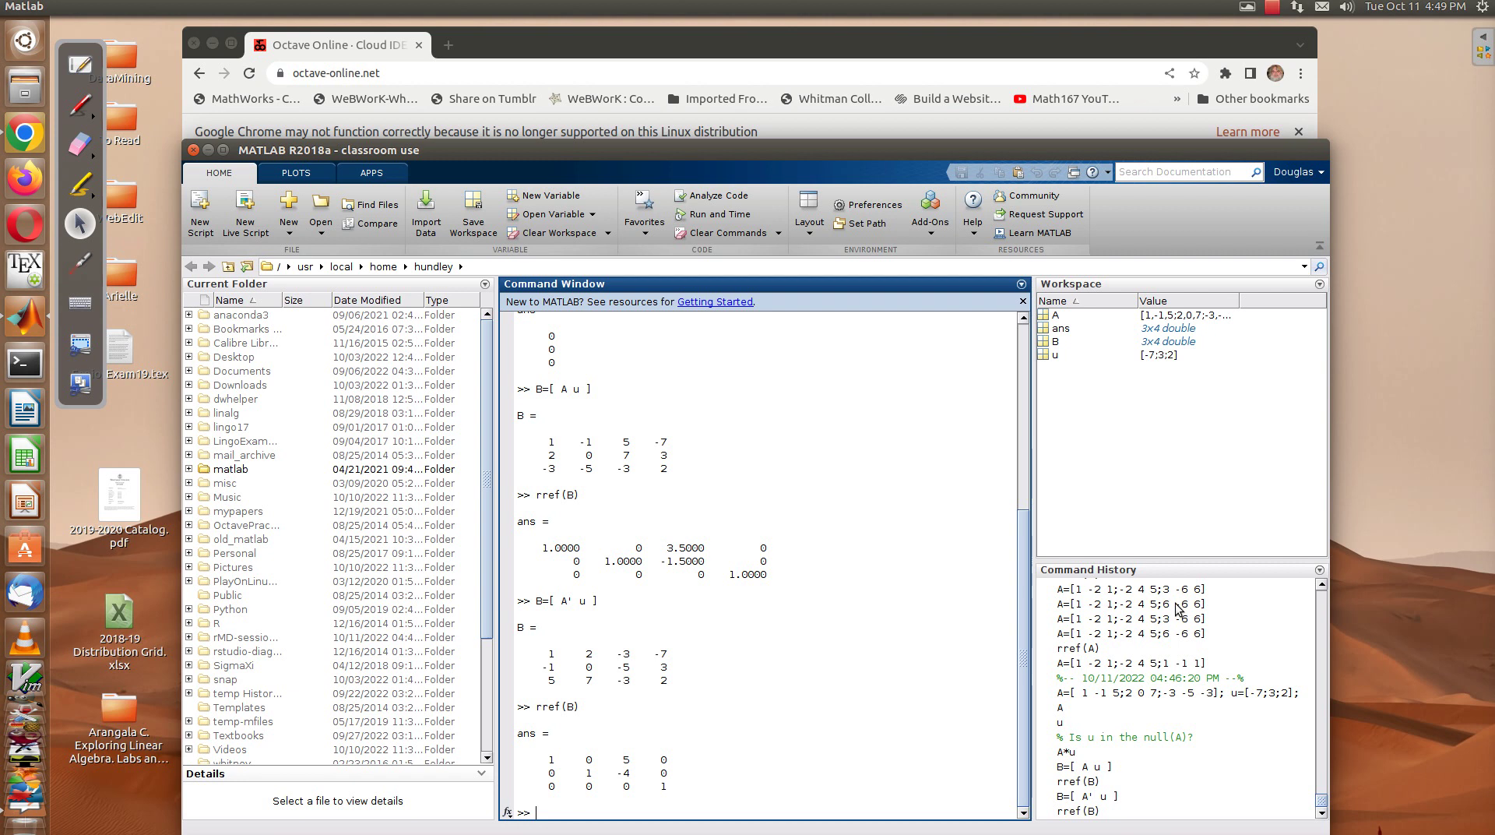
scroll(774, 458, up, 3)
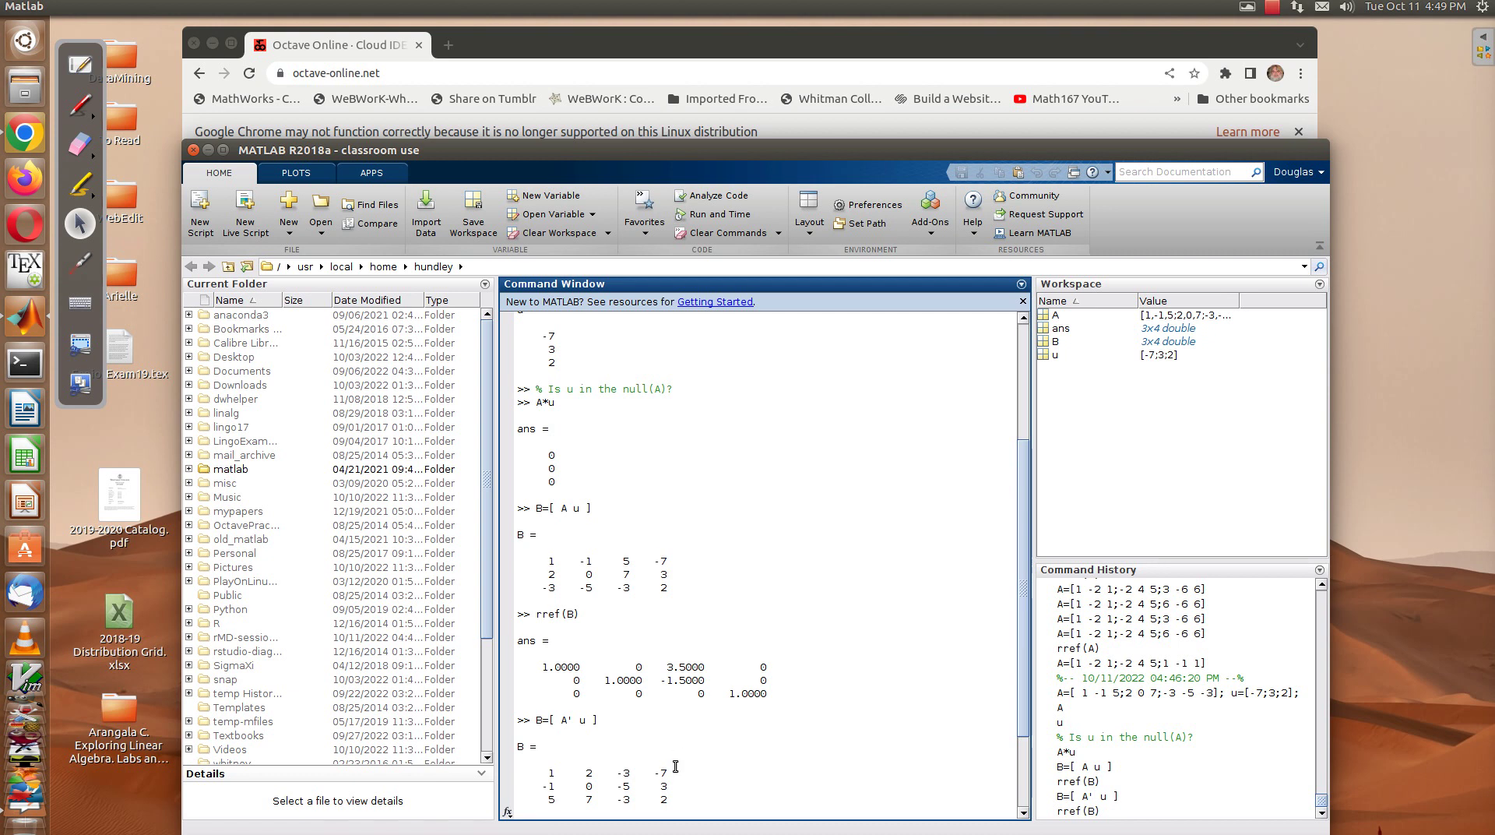
scroll(689, 749, down, 3)
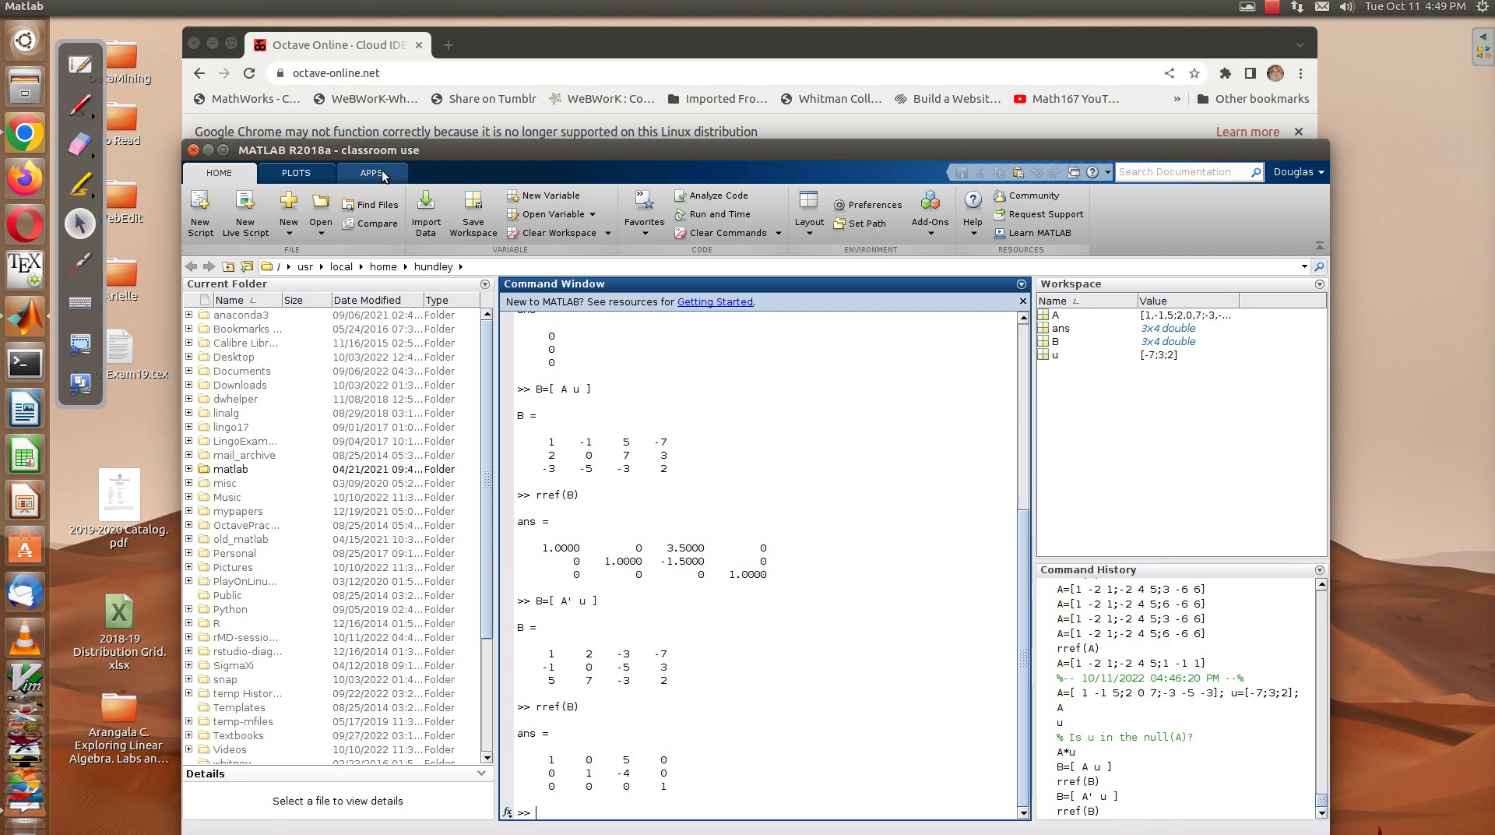
Enter A = [1 -1 5; 2 0 7; -3 -5 -3]; u = [-7; 3; 2] in Octave Online.
click(614, 37)
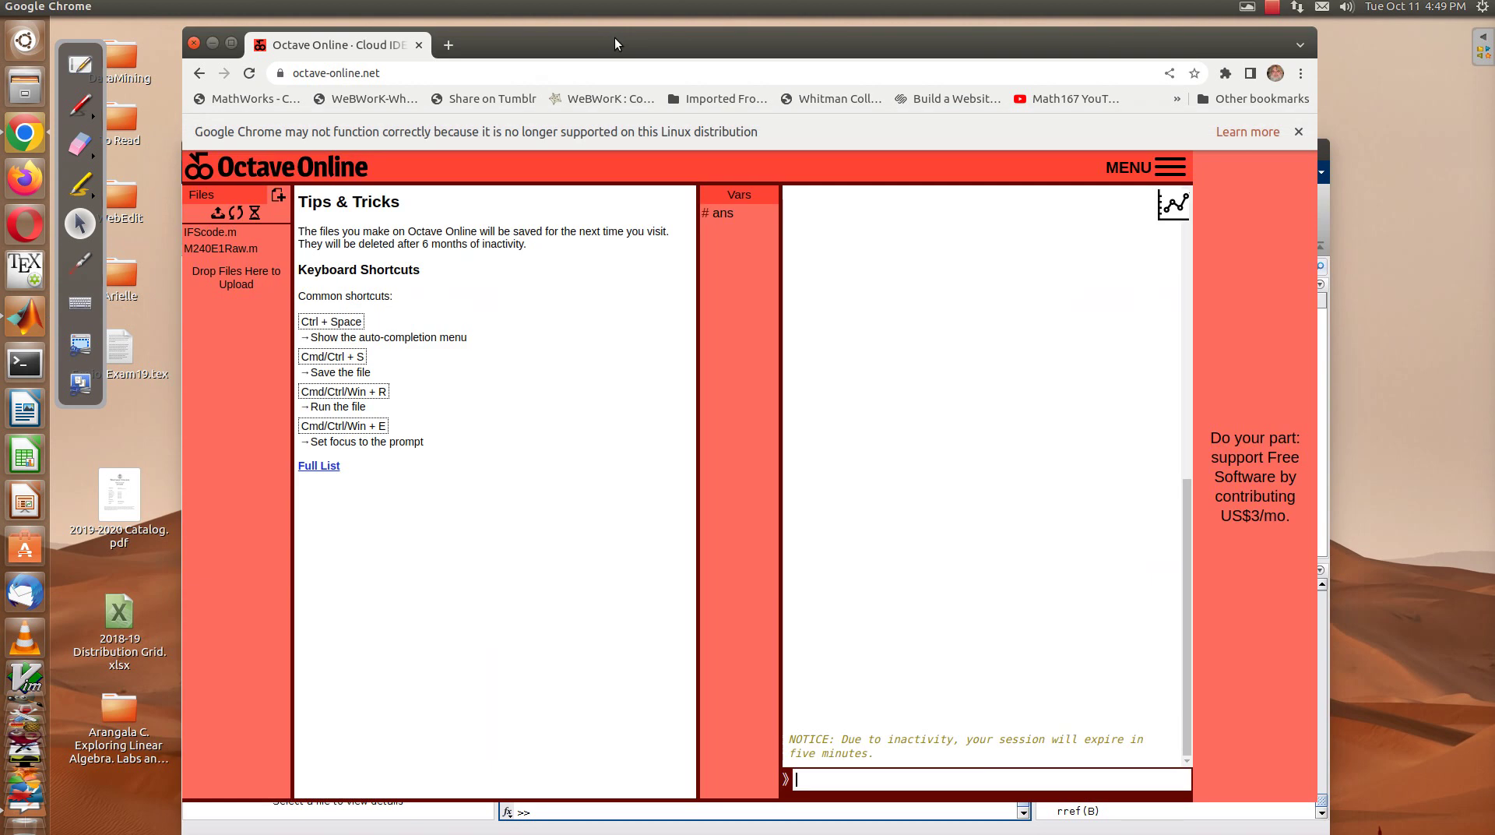
click(934, 779)
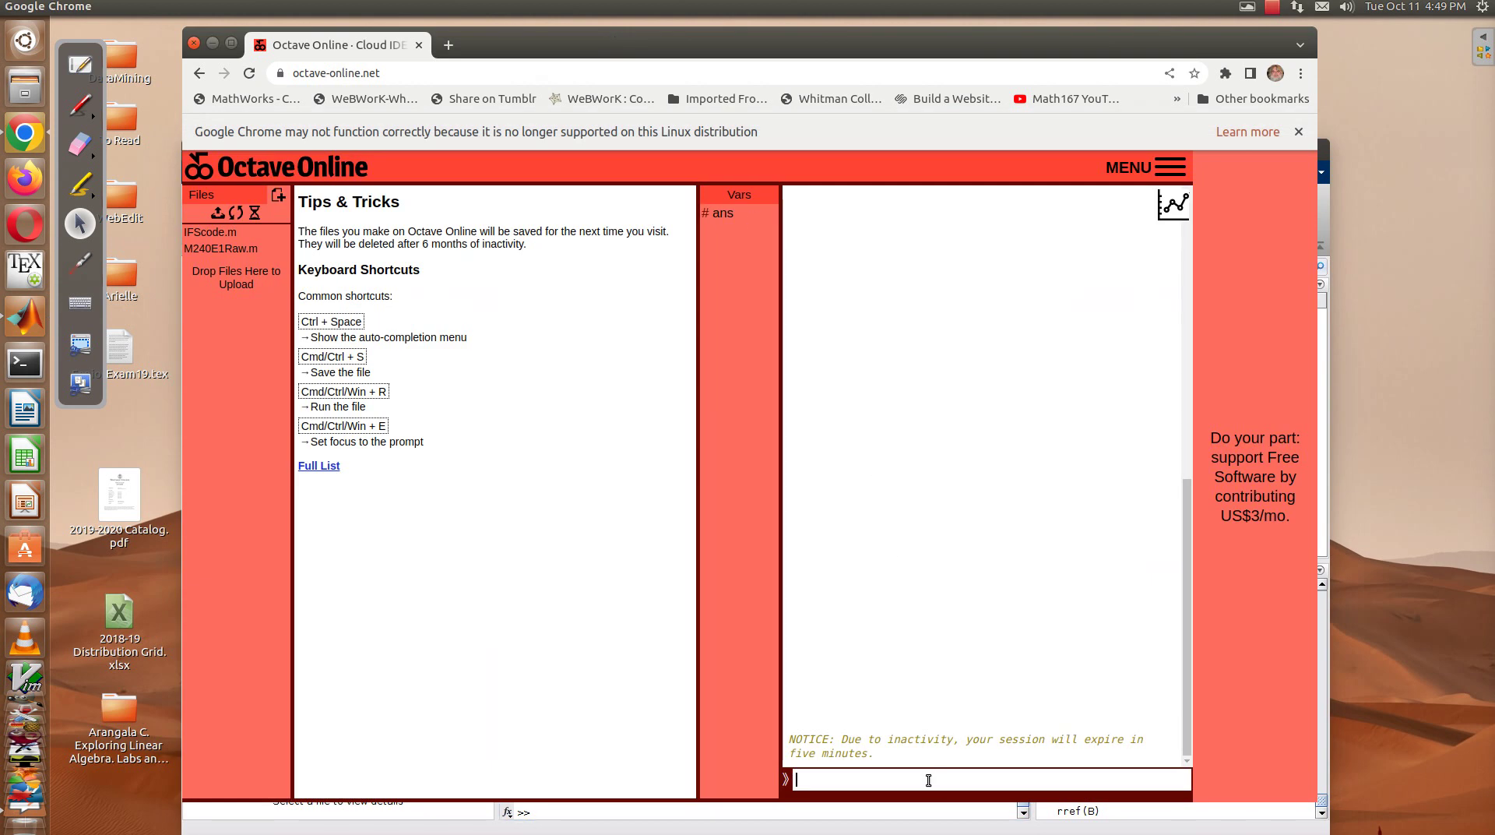
key(Return)
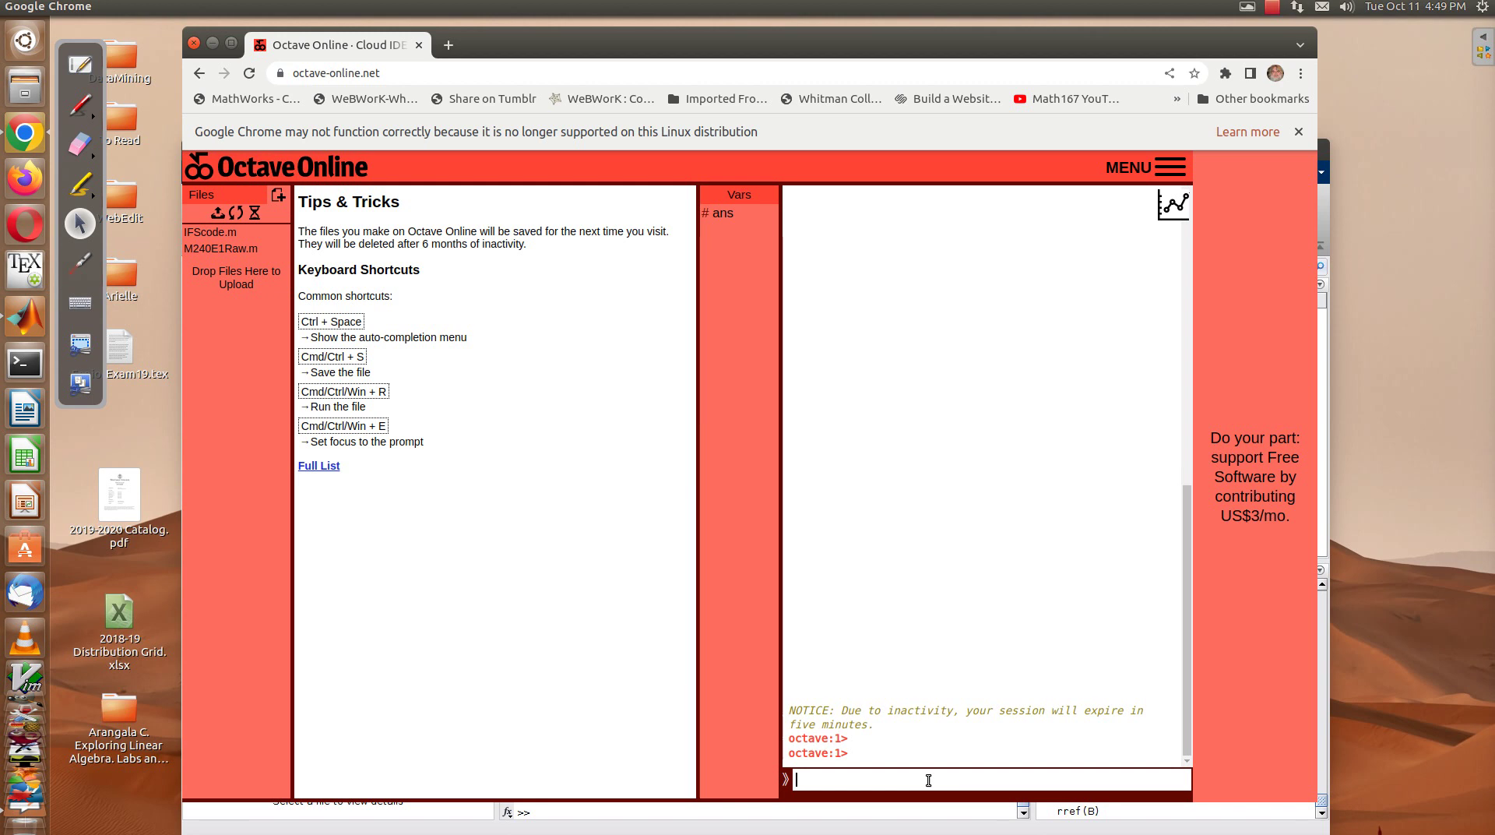
text(A = [ 1 -1)
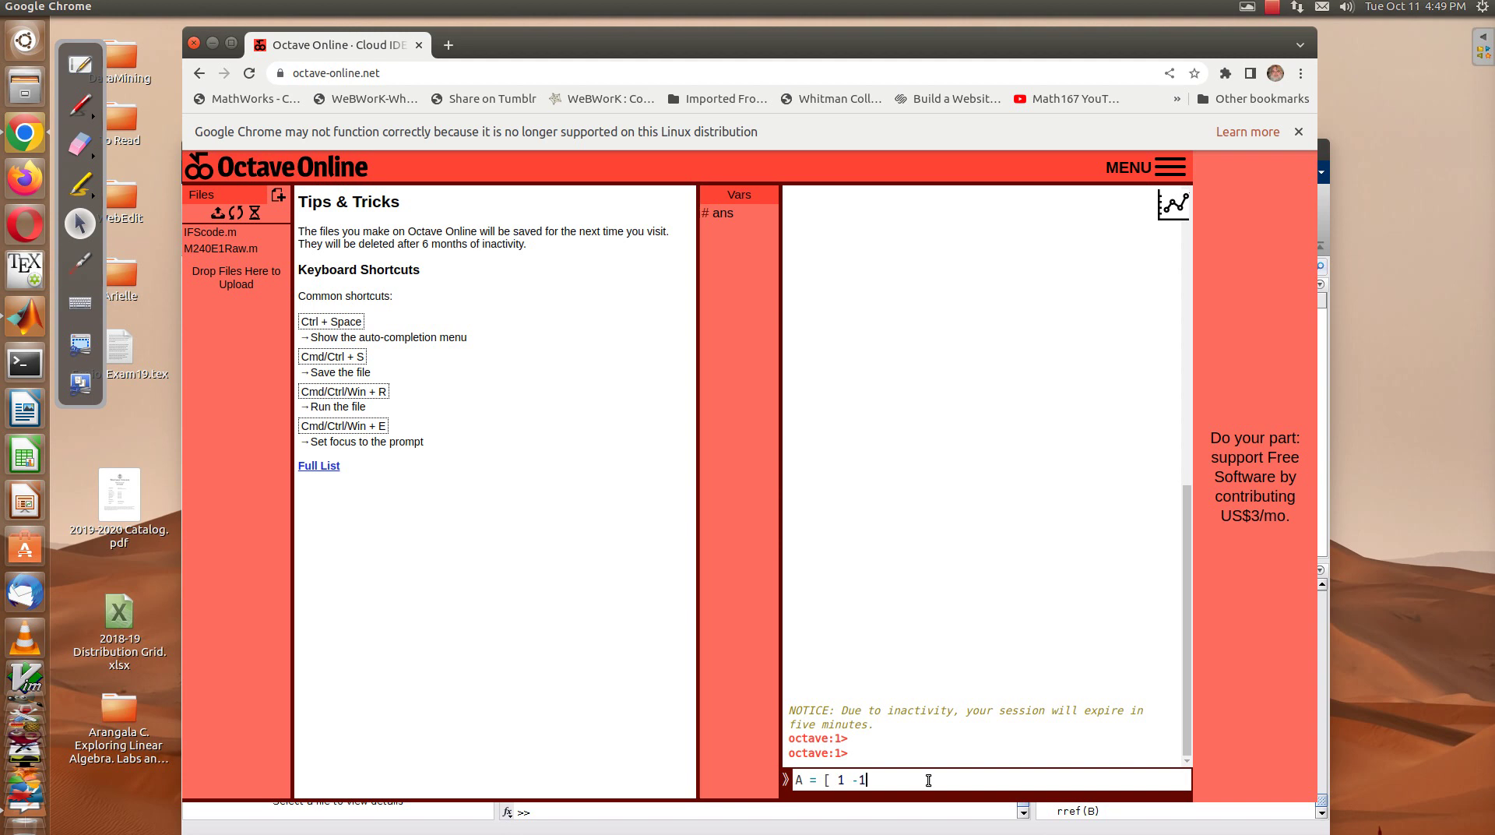
text( 5 ; )
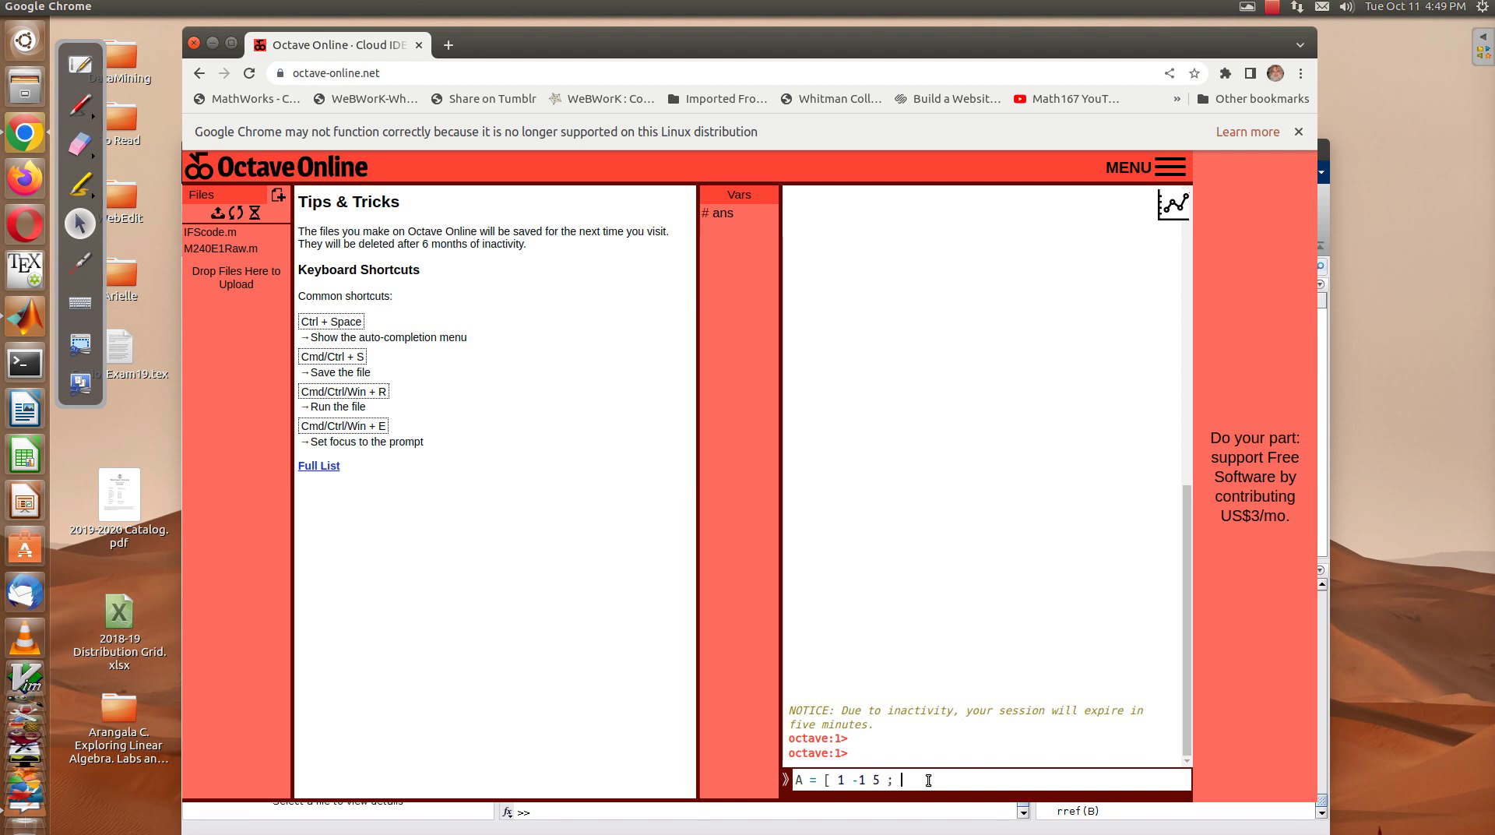
text(2 0 7 ;)
text(-3 -5 -3 ])
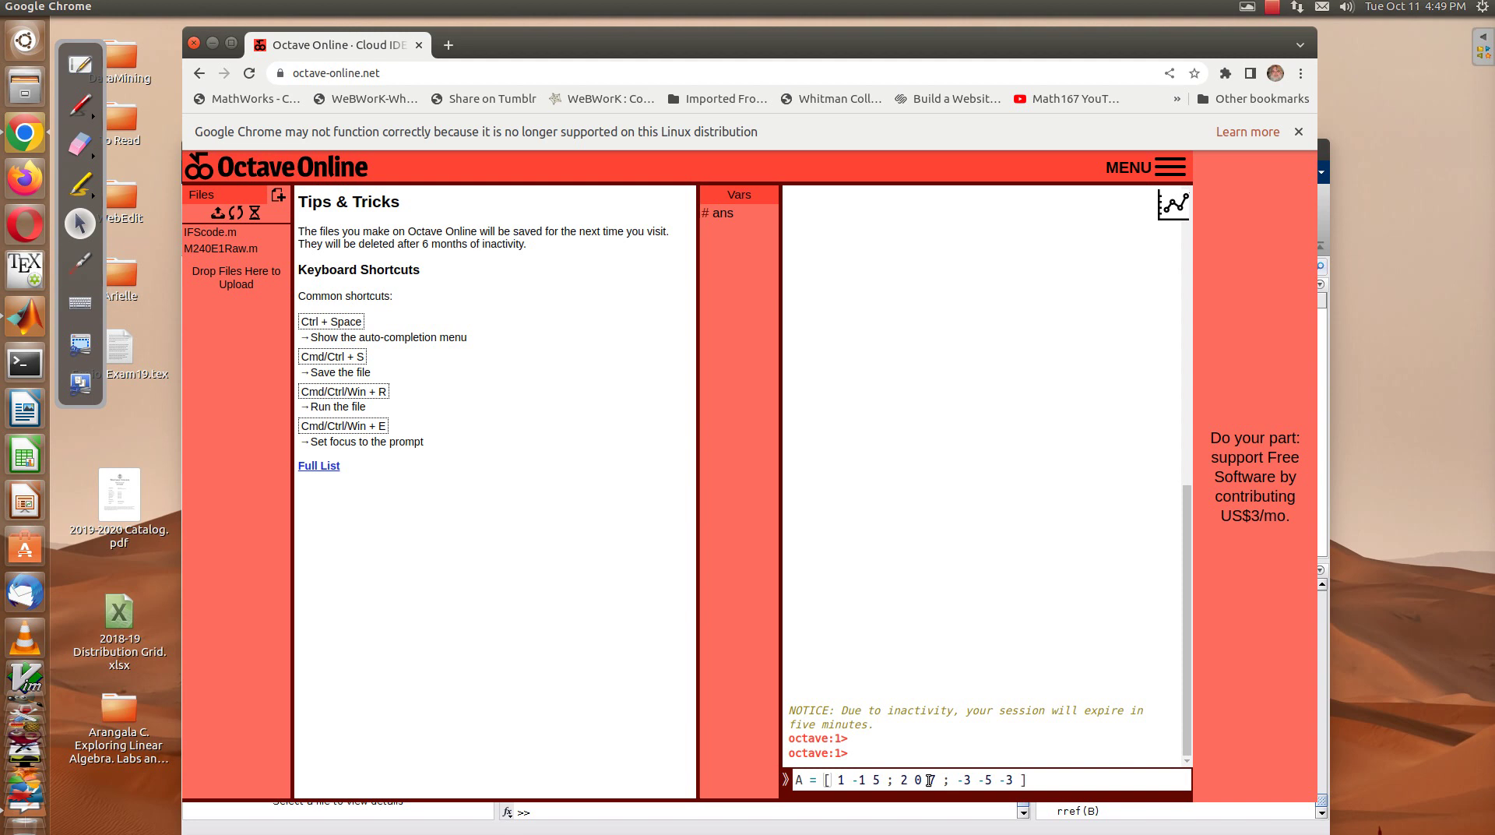
text(; )
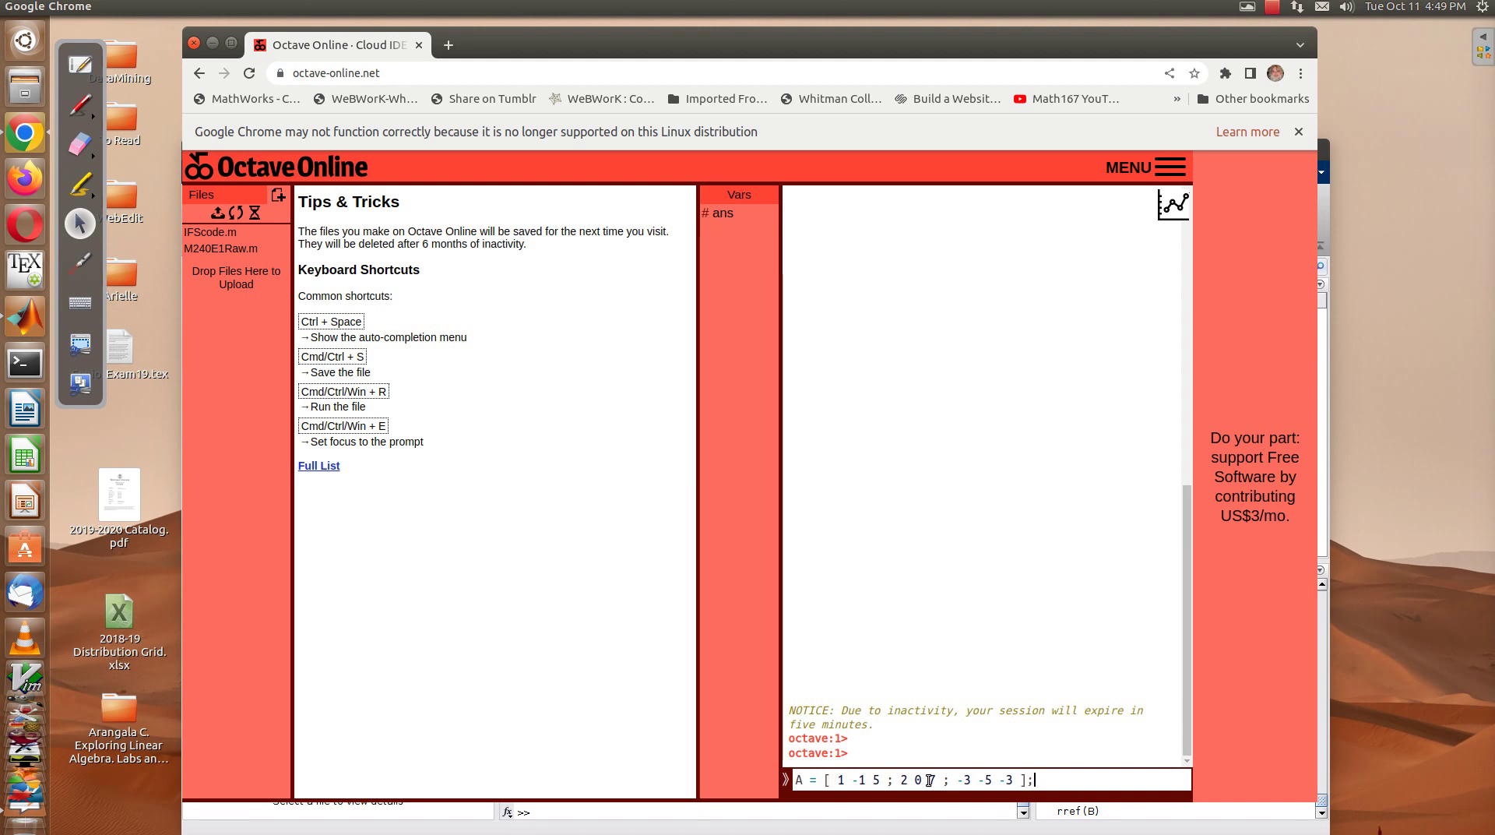
text(u=)
text([-7)
text( ; )
text(3; 2)
text(])
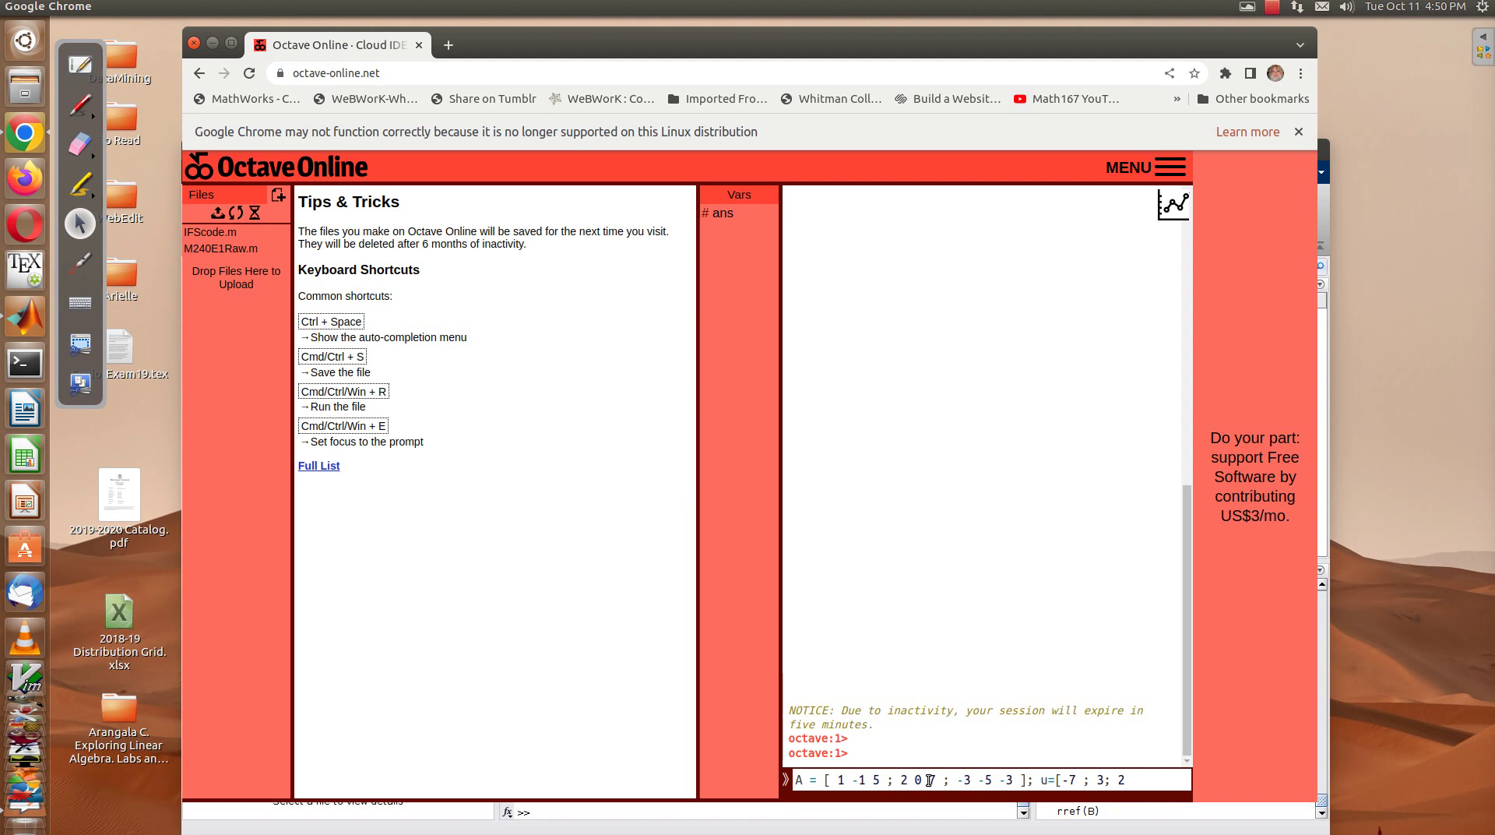
key(Return)
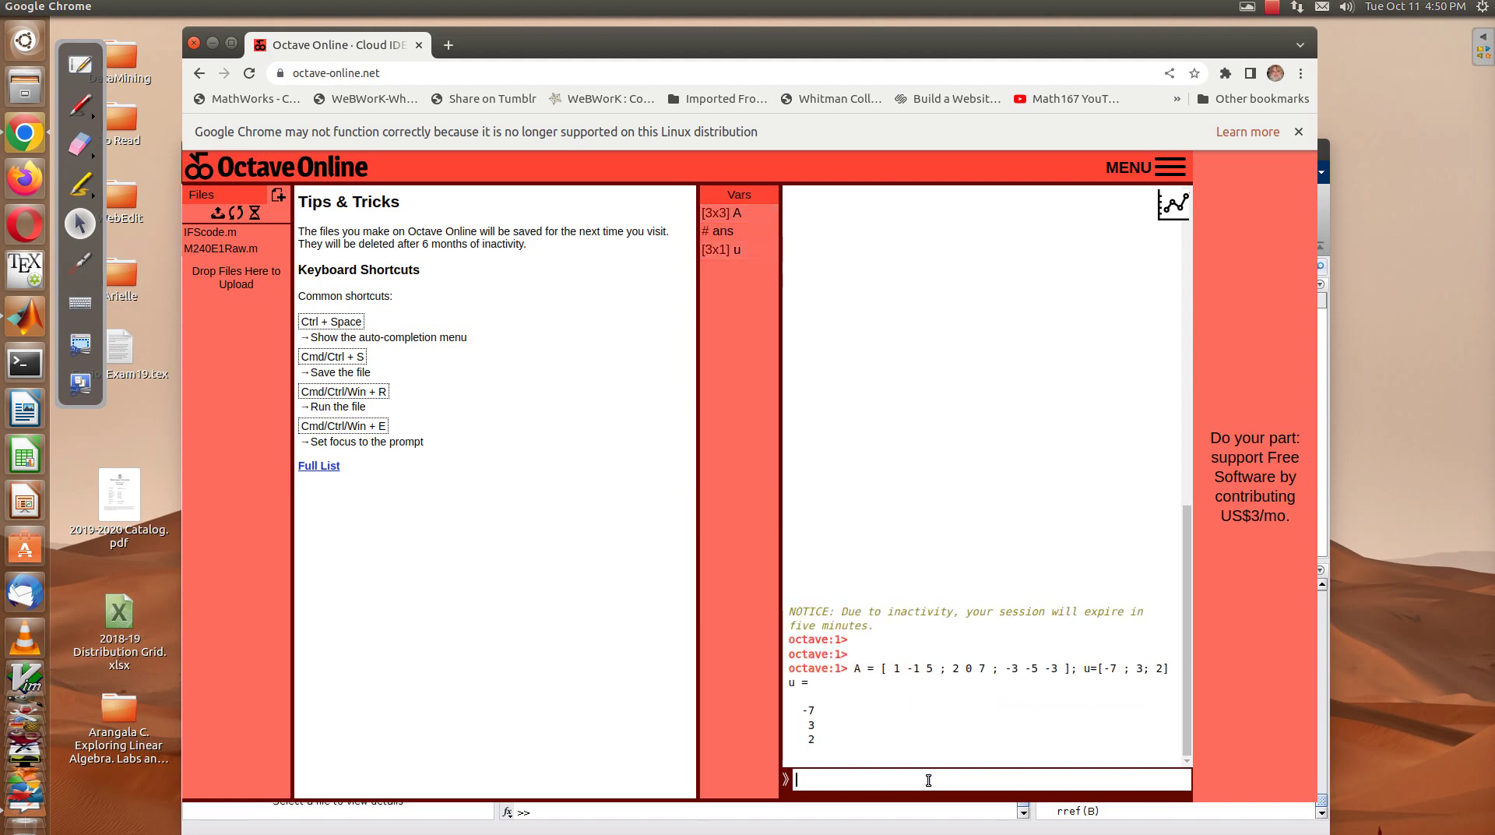
Display A, add the comment '% Is u in the null(A)?', and compute A*u = [0;0;0].
text(A)
key(Return)
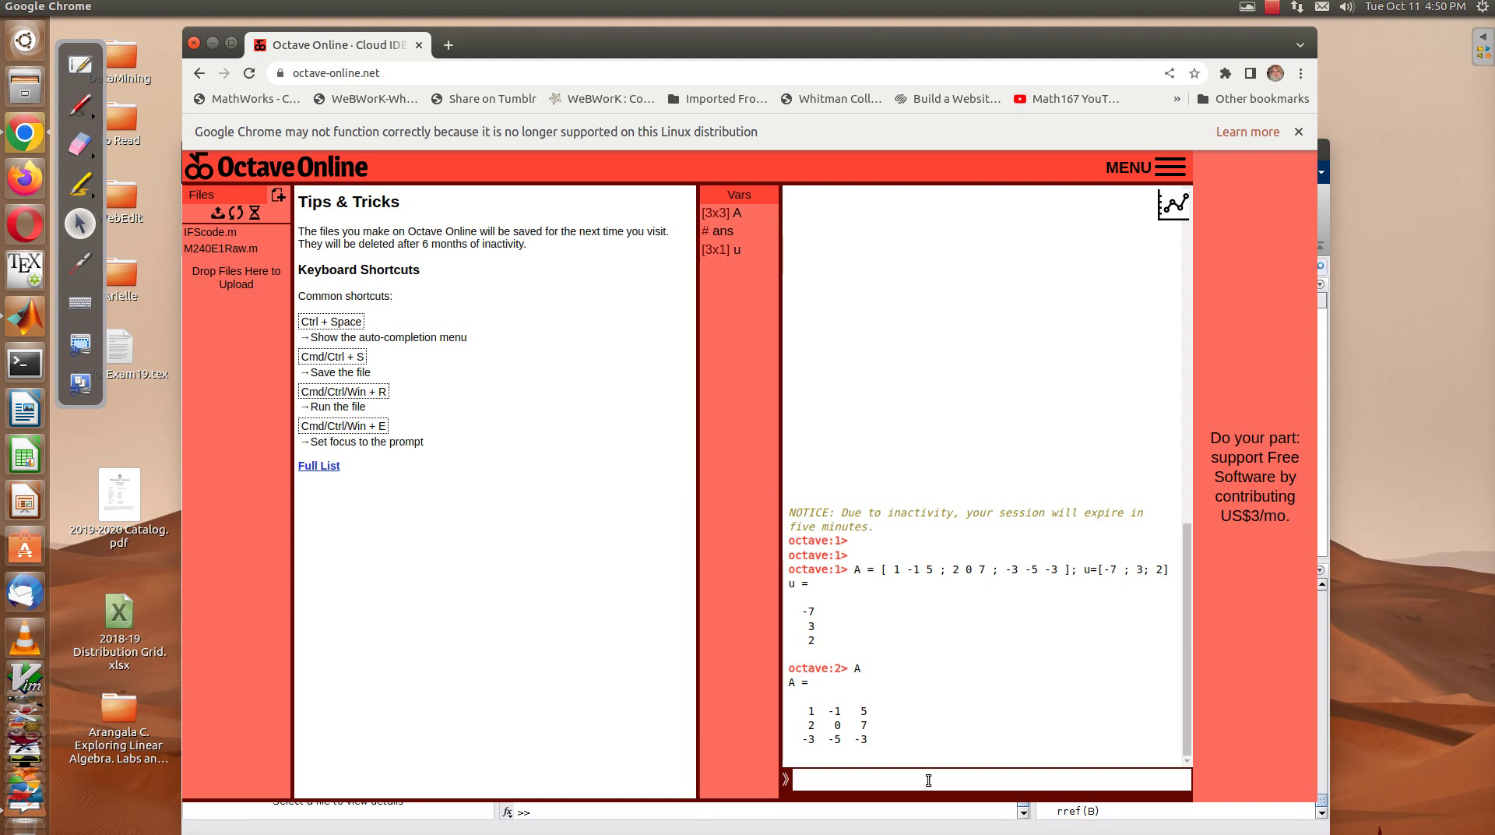
text(% Is u in the null(A)?)
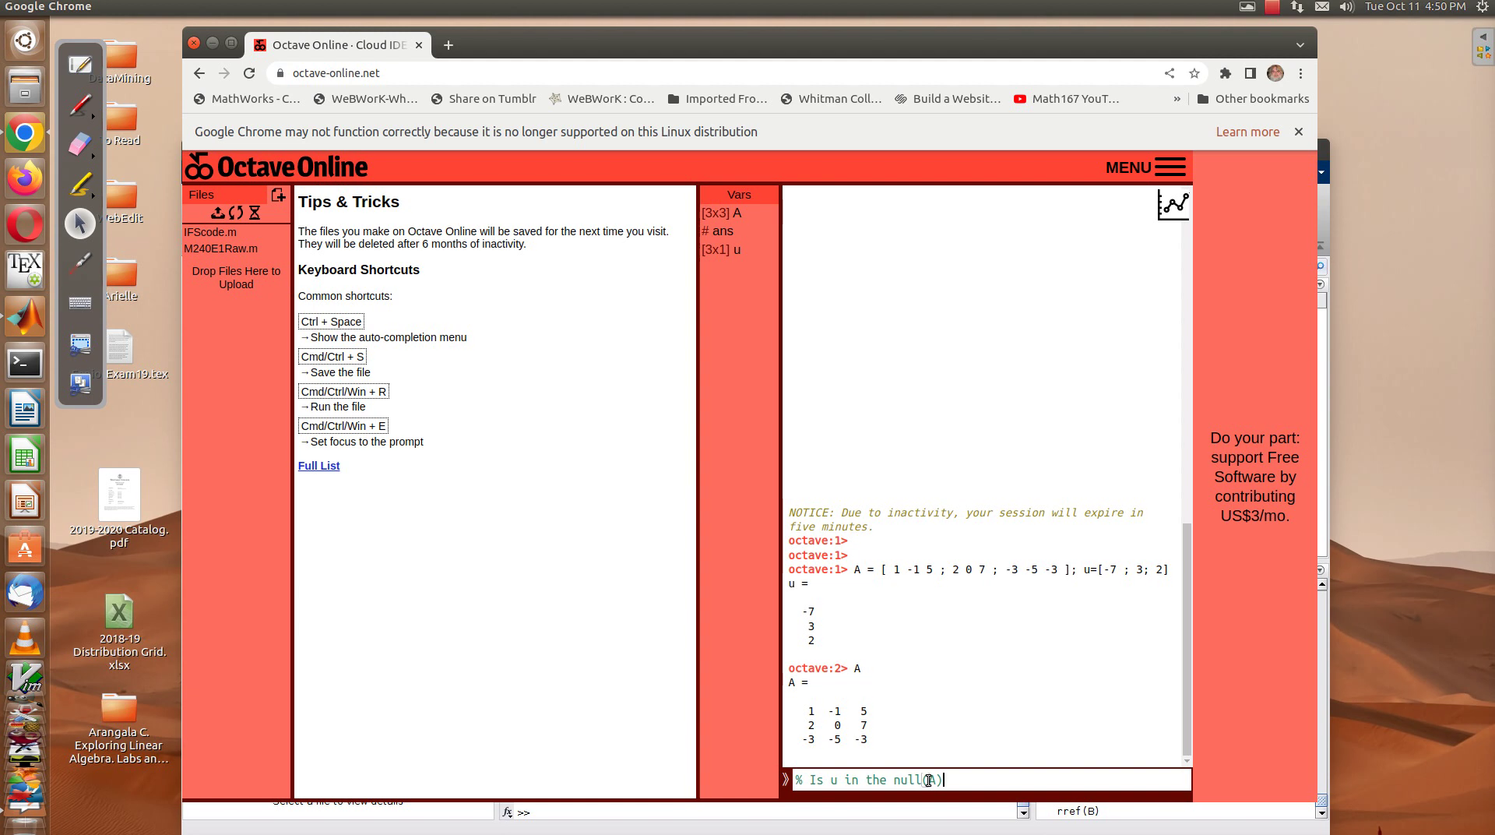
key(Return)
text(A*u)
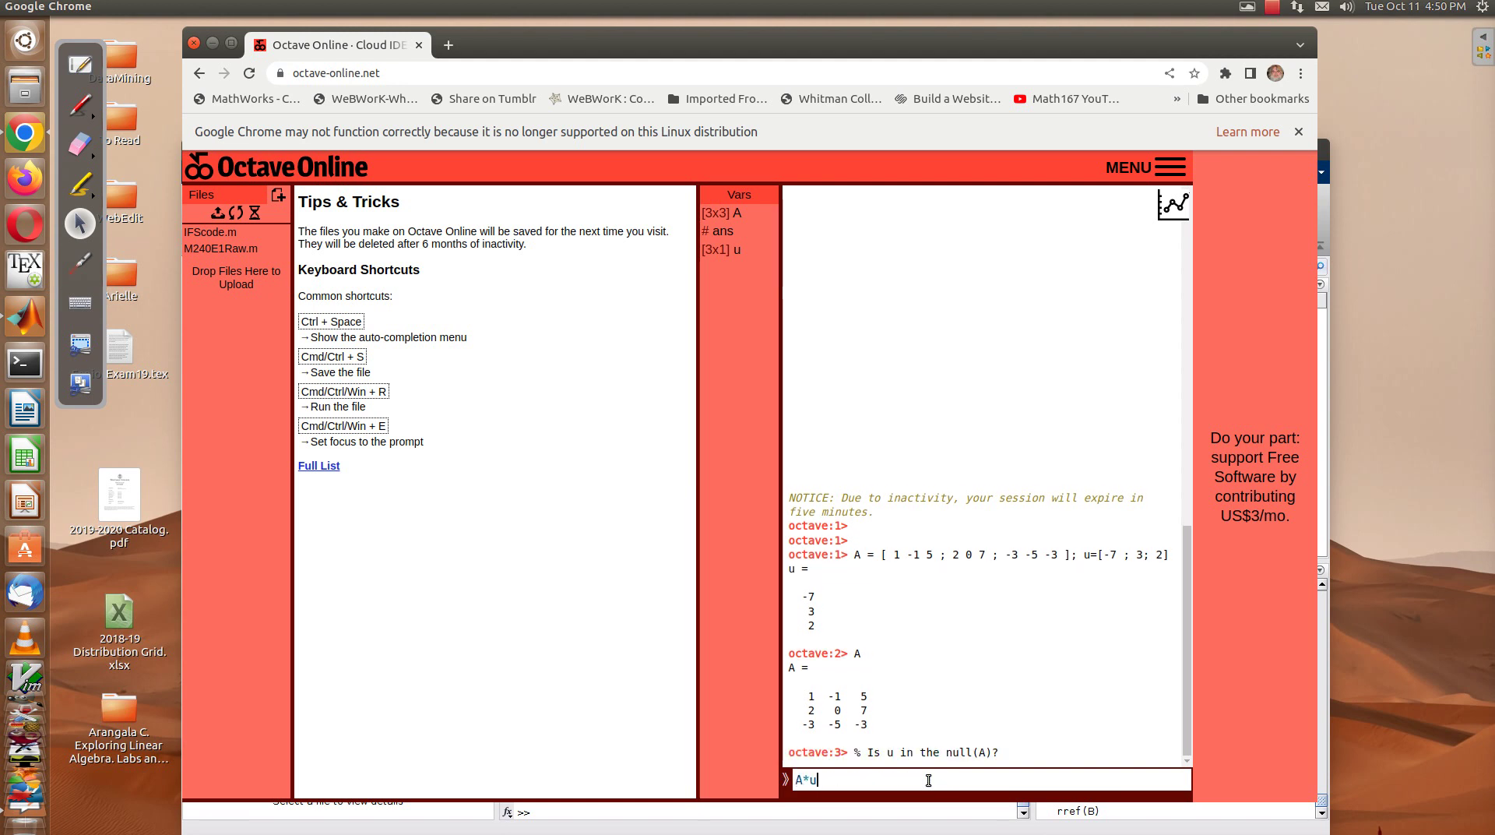
key(Return)
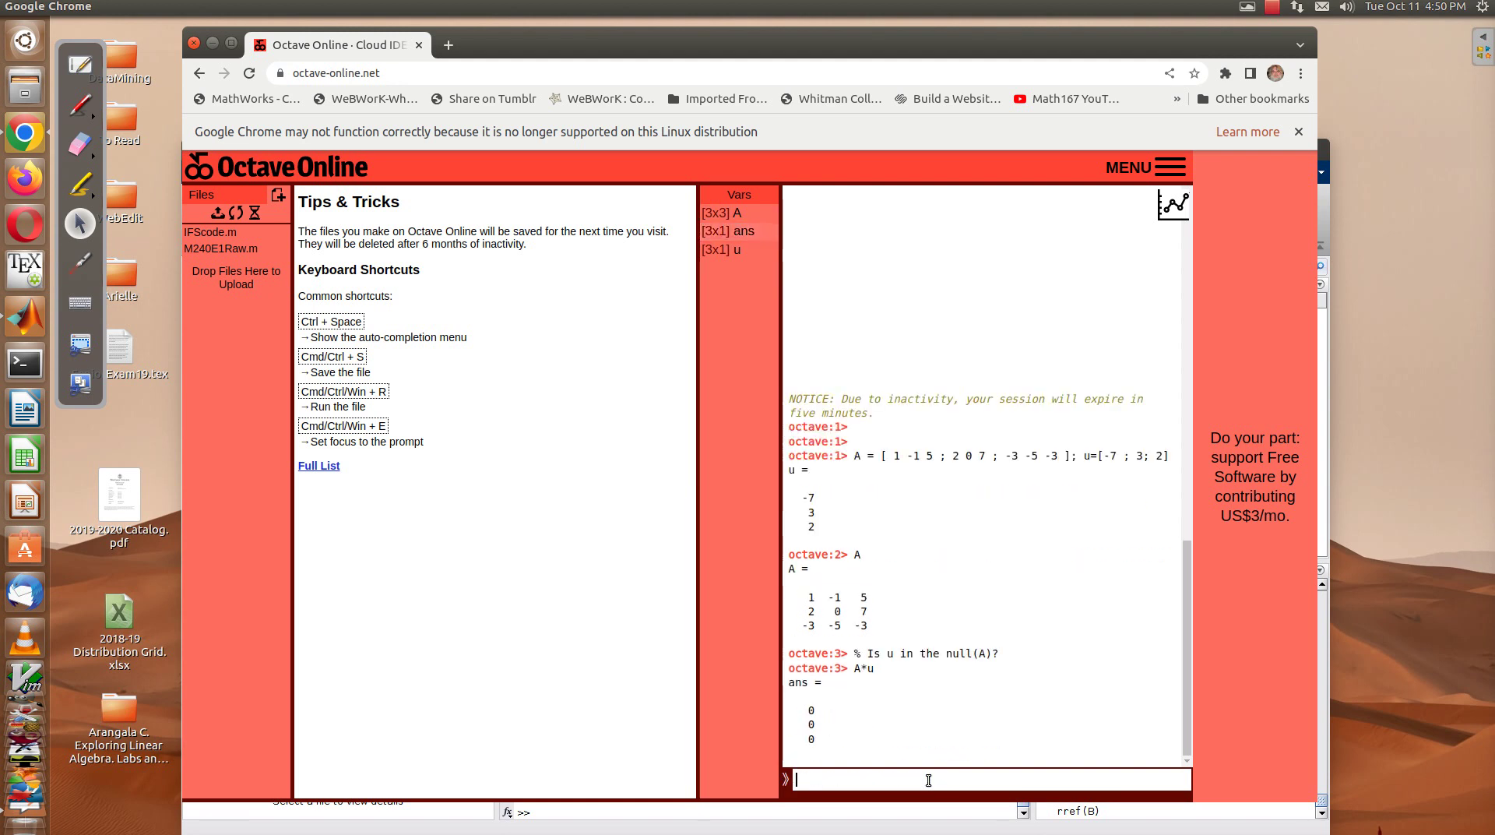
Add comments '% Yes, u is in the null(A).' and '% Is u in the Col(A)?'.
text(% )
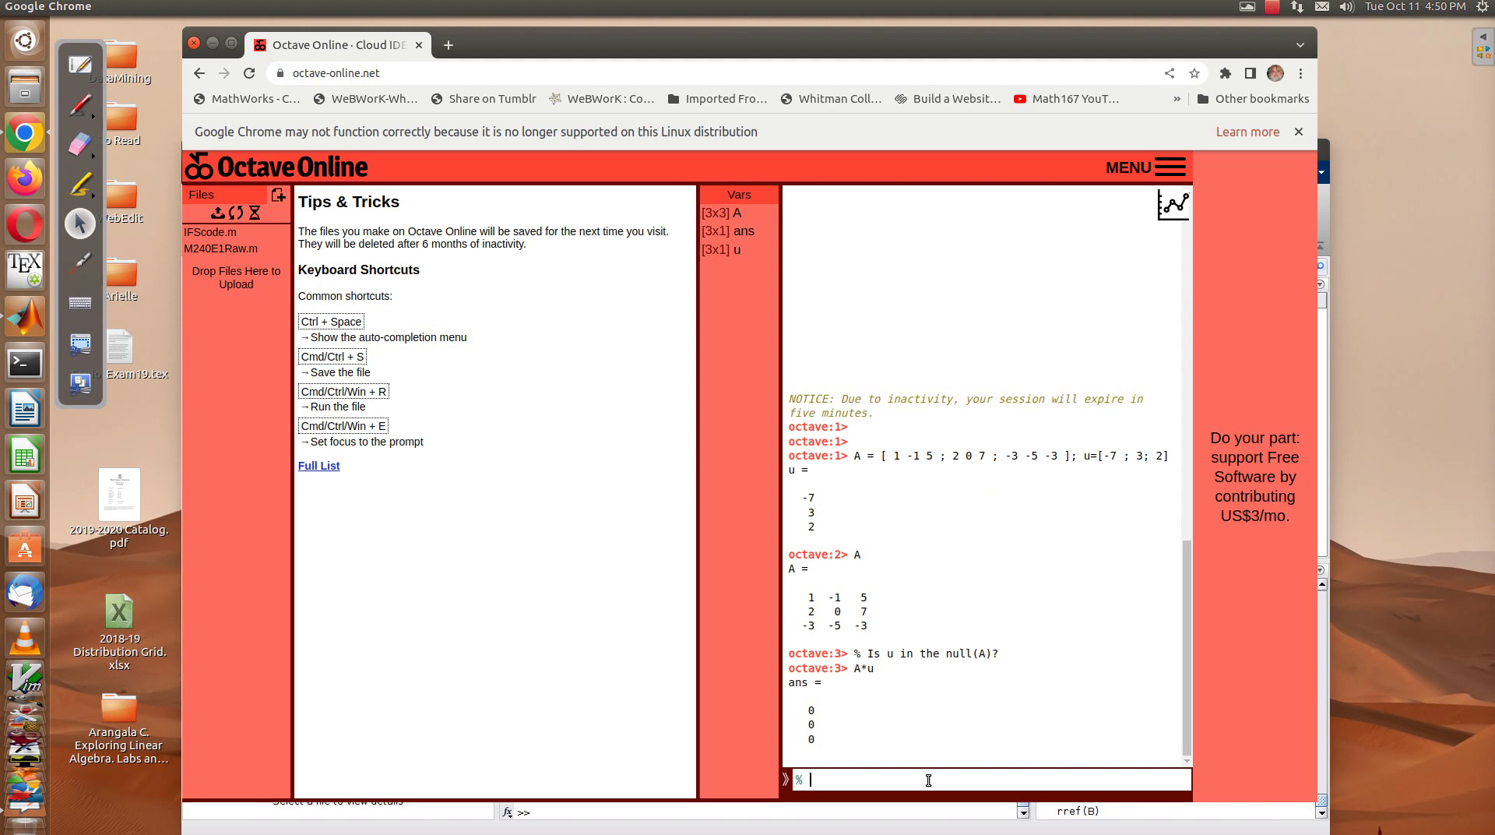
text(Yes, u is in the null(A).)
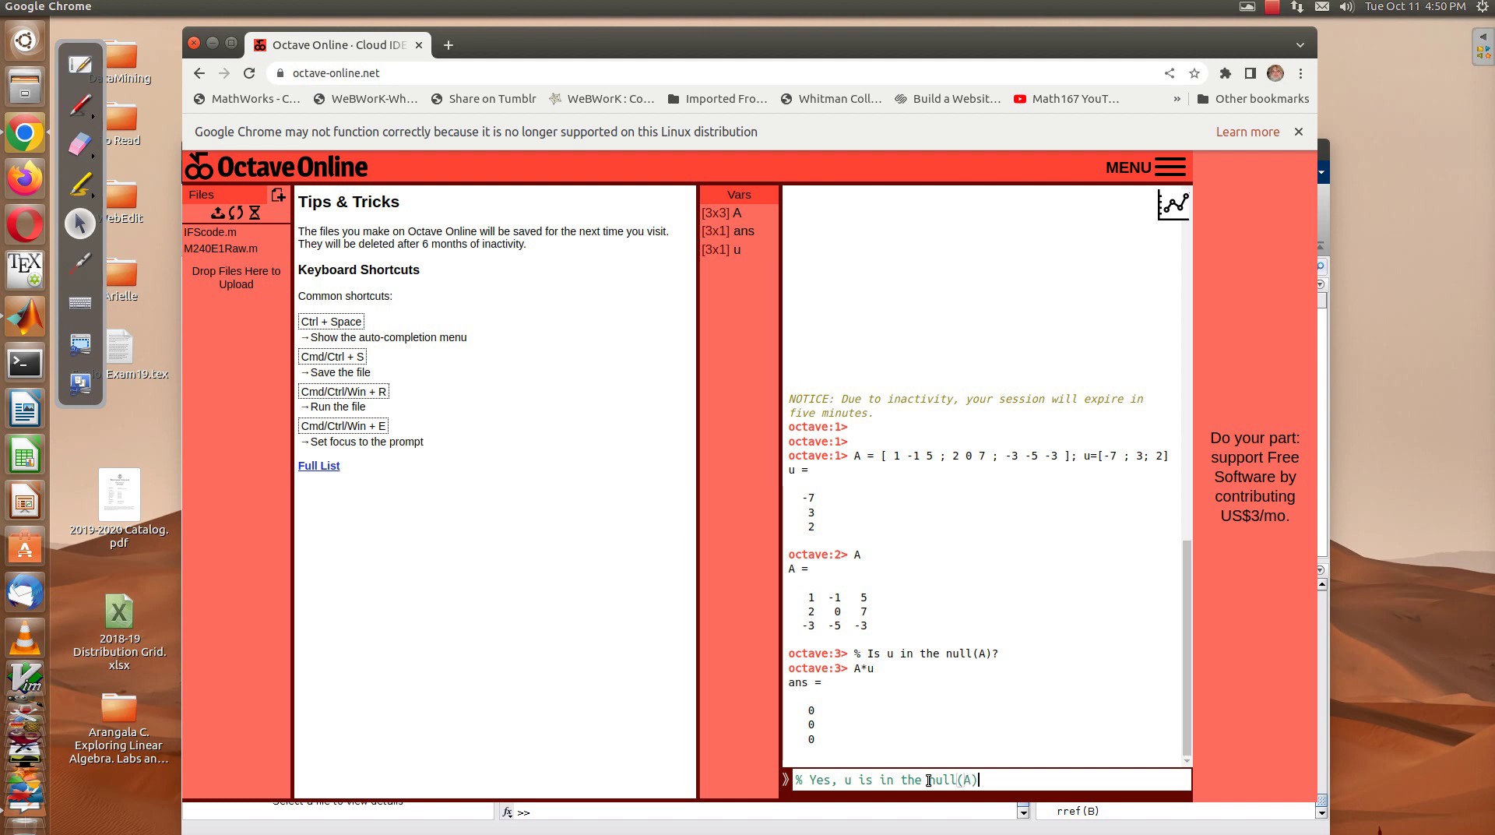
key(Return)
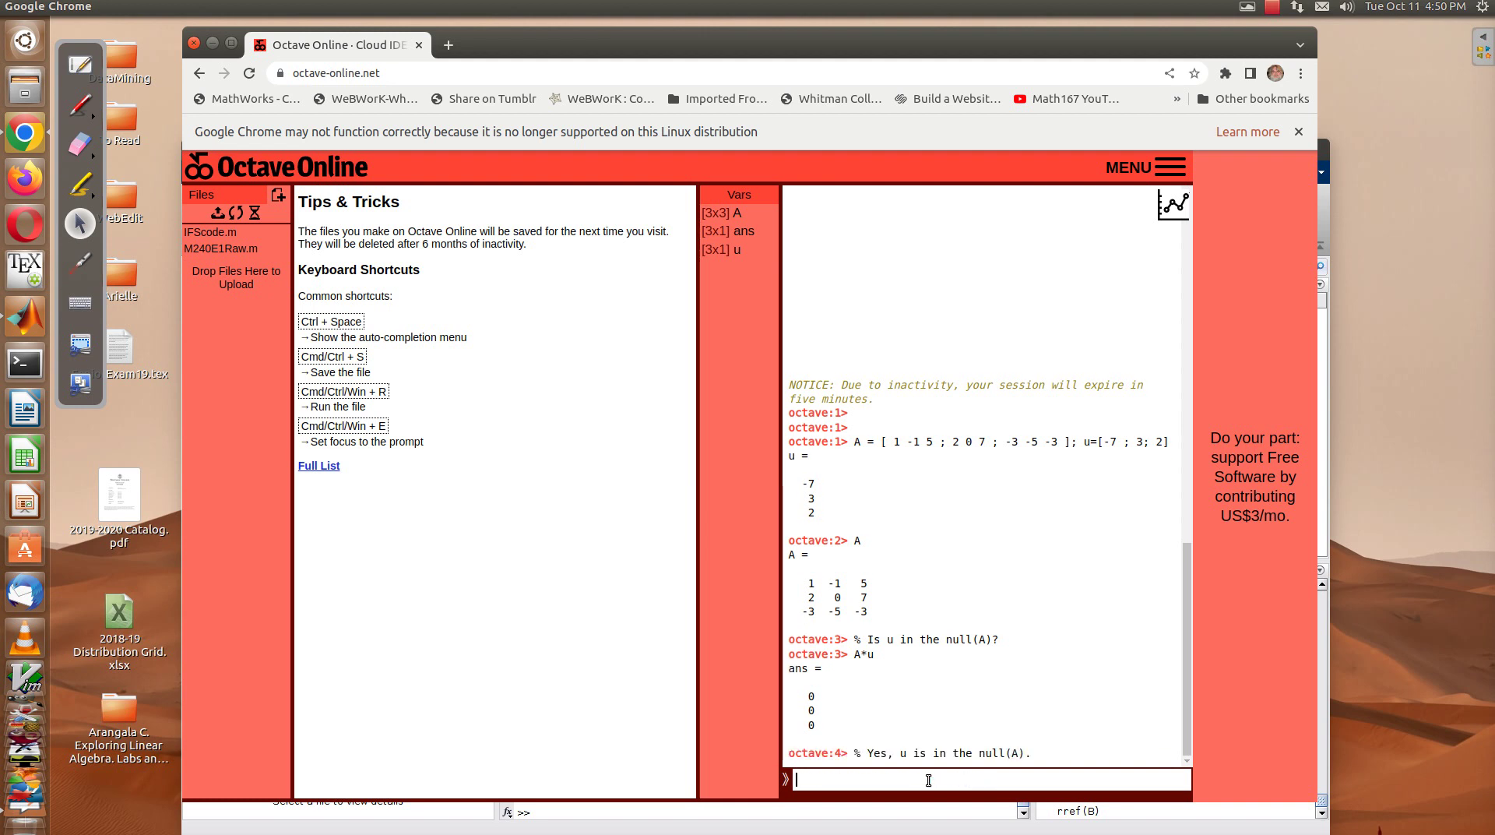
text(% Is u in  the Col(A)>?)
key(BackSpace)
key(BackSpace)
text(?)
key(Return)
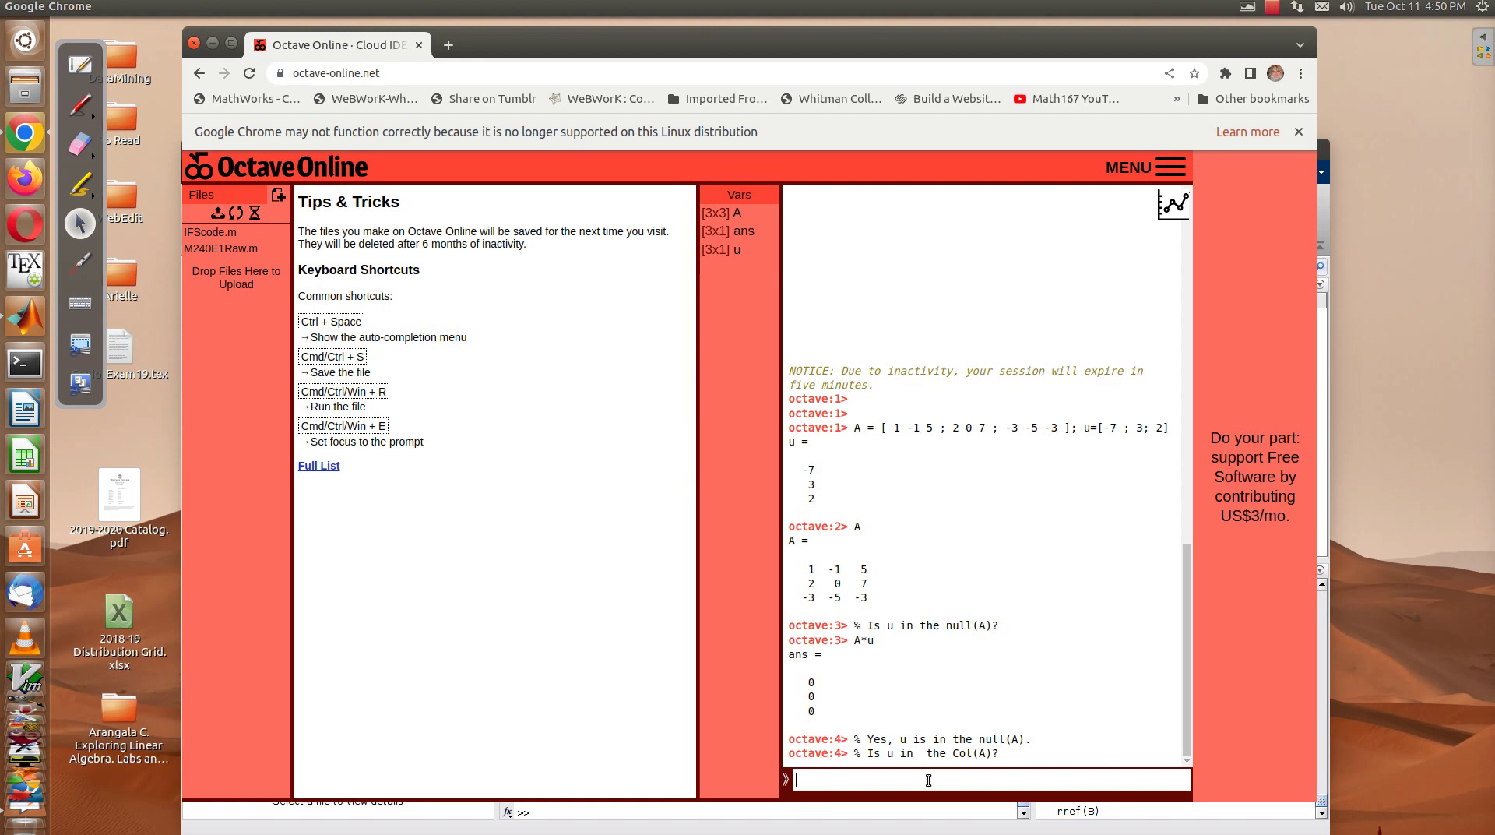
Compute rref([A u]) and rref([A' u]), each ending in row [0 0 0 1].
text(rref( [ A u ]))
key(Return)
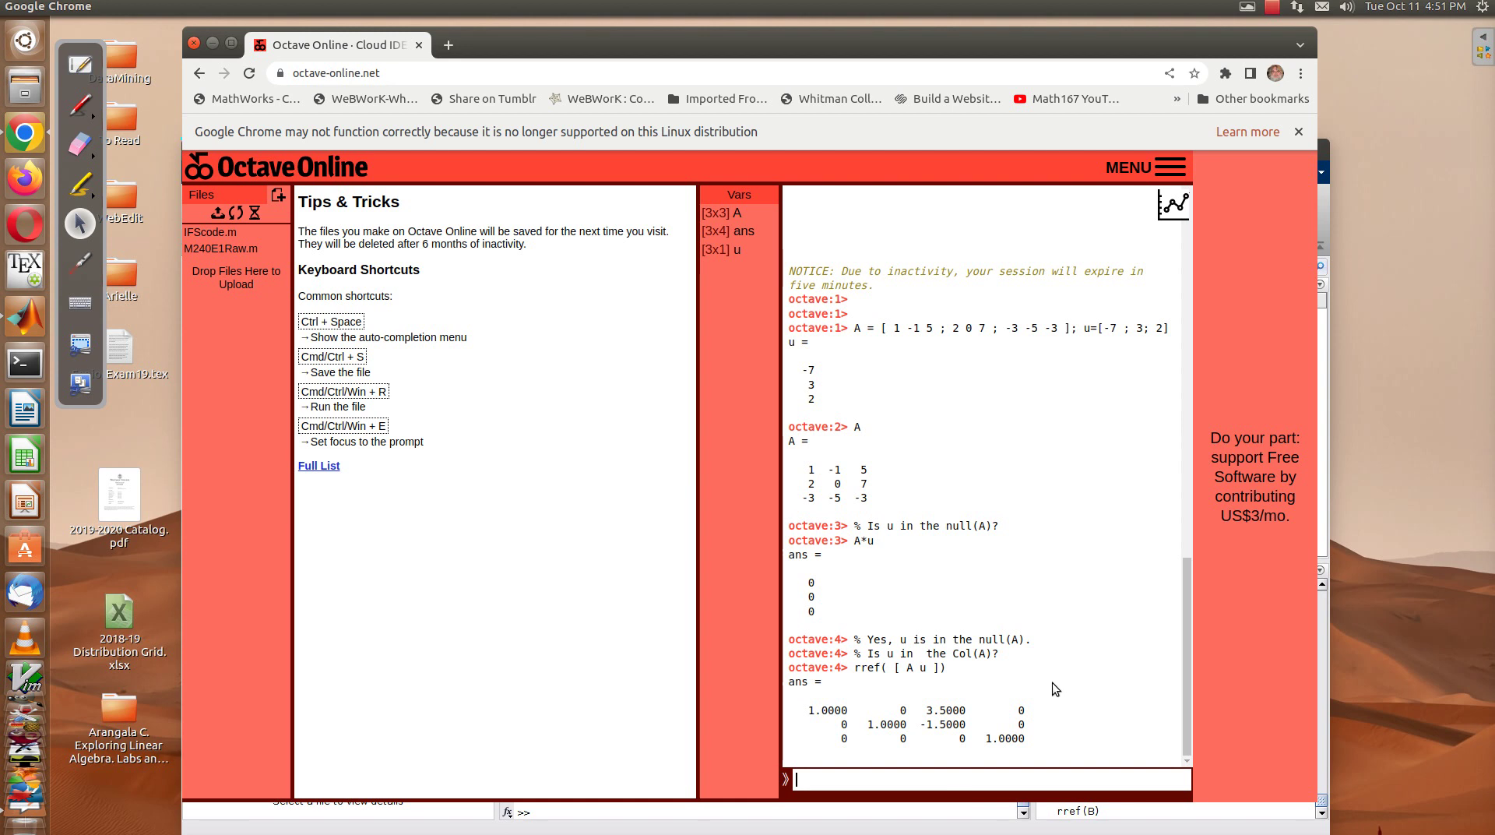
text(rref()
key(BackSpace)
text(( [ A' u)
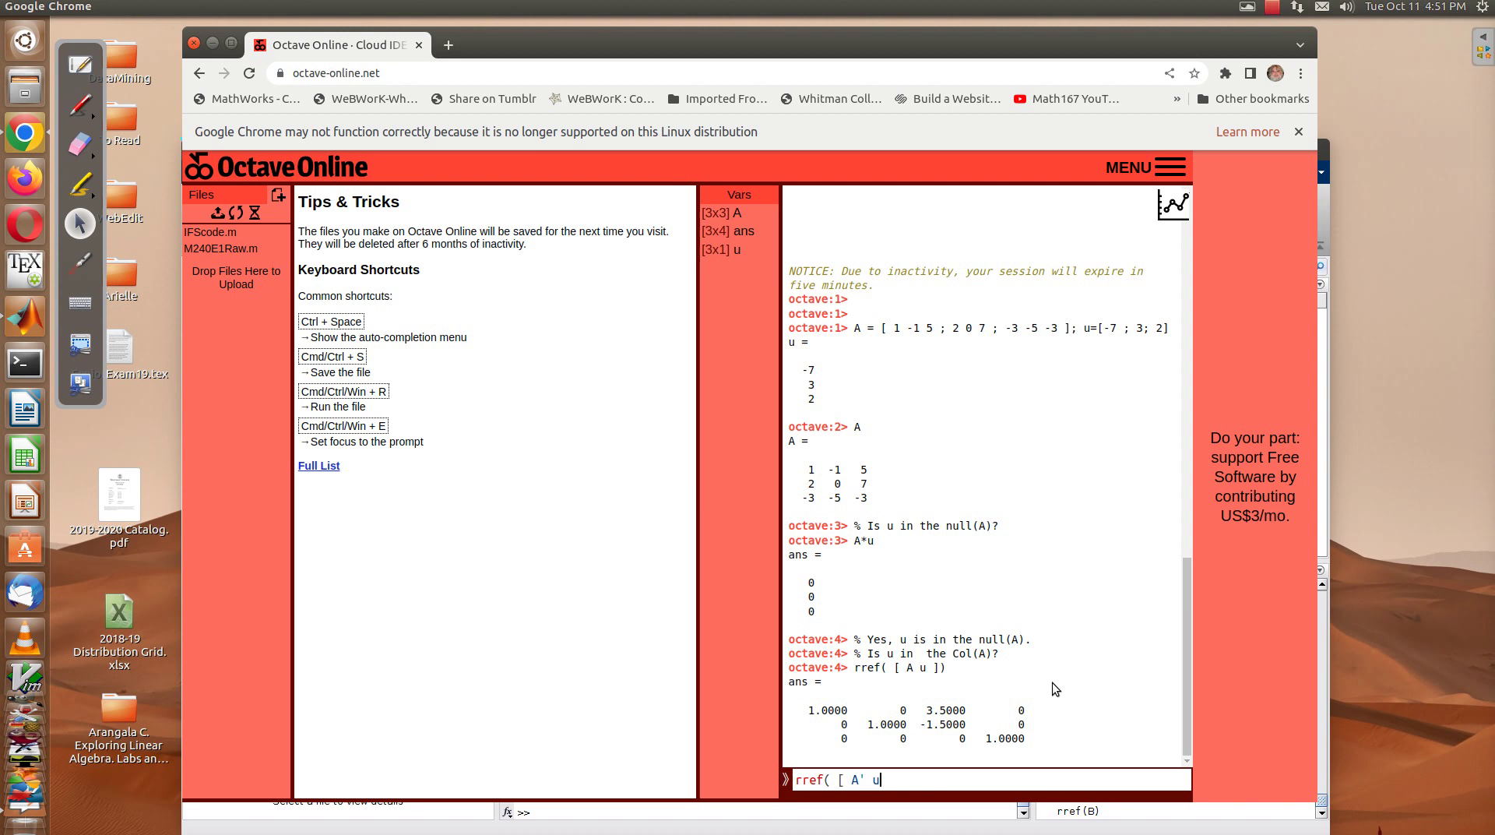
text( ] ))
key(Return)
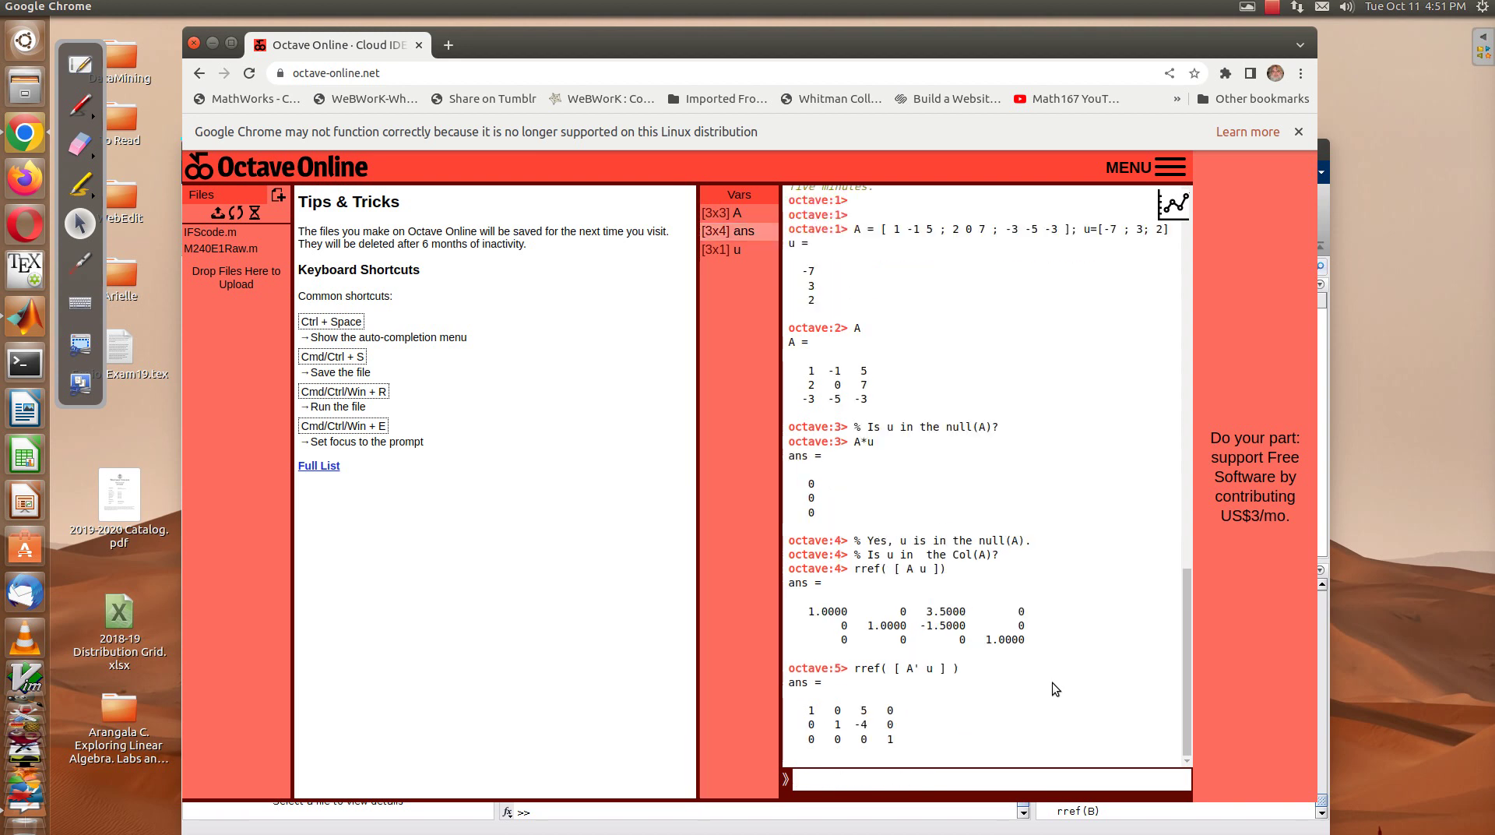